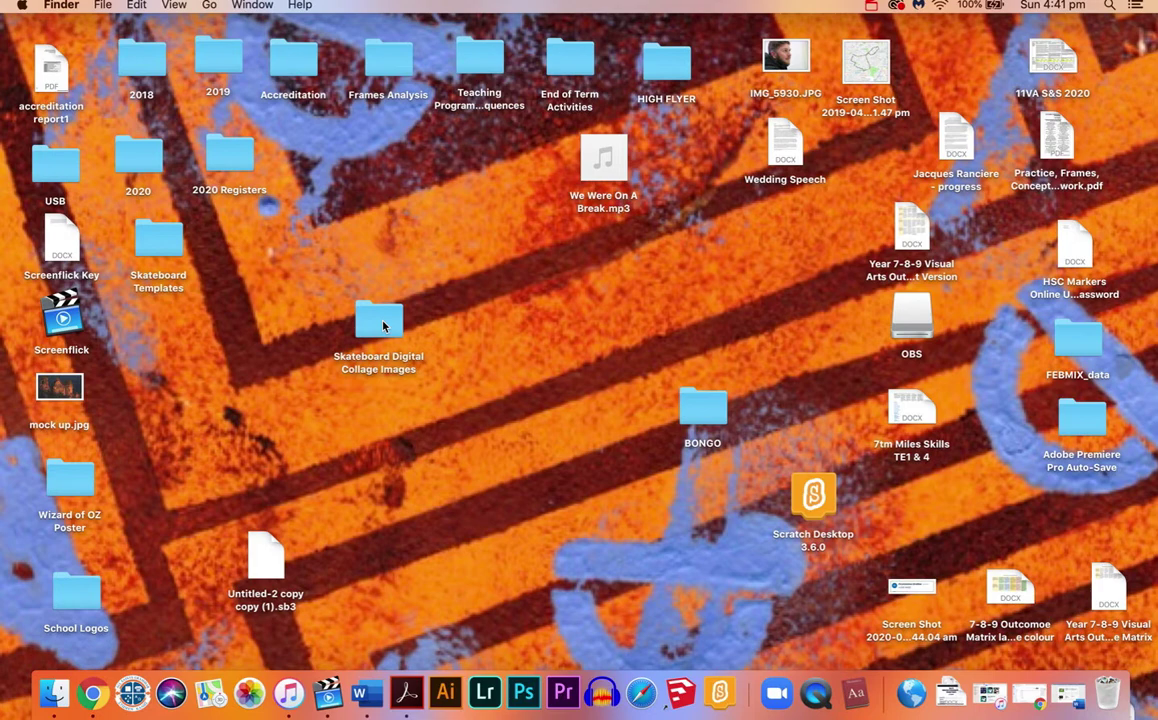
- Move the Skateboard Digital Collage Images folder to the desktop's left column, beneath Skateboard Templates
left_click_drag(383, 325, 166, 341)
left_click(421, 298)
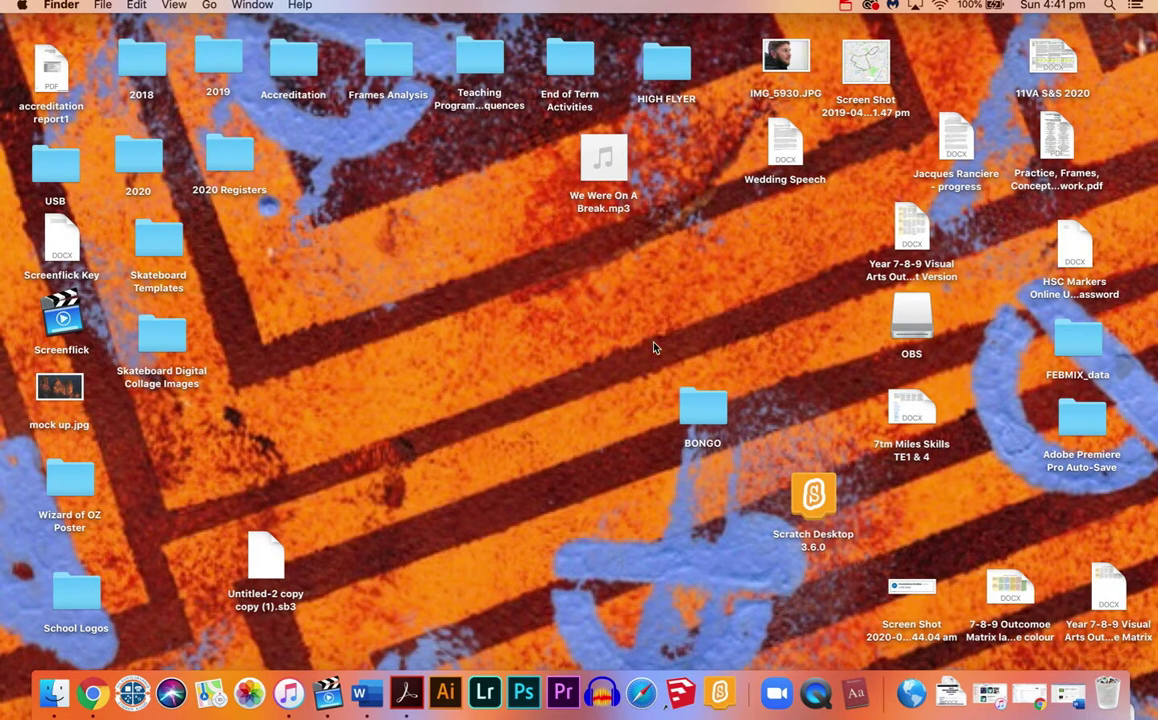
- Create a desktop folder named with the teacher's name plus 'Skateboard Images', then open and close it
right_click(511, 326)
left_click(545, 329)
type("Mr")
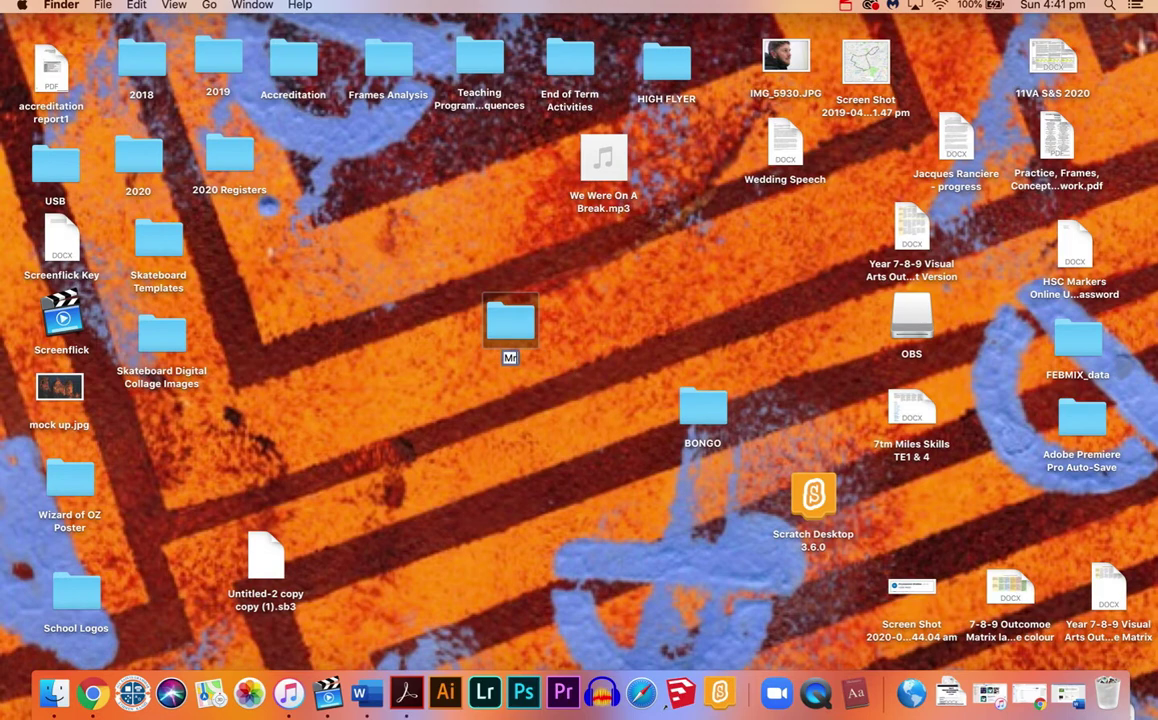
type(" Miles Skateboard")
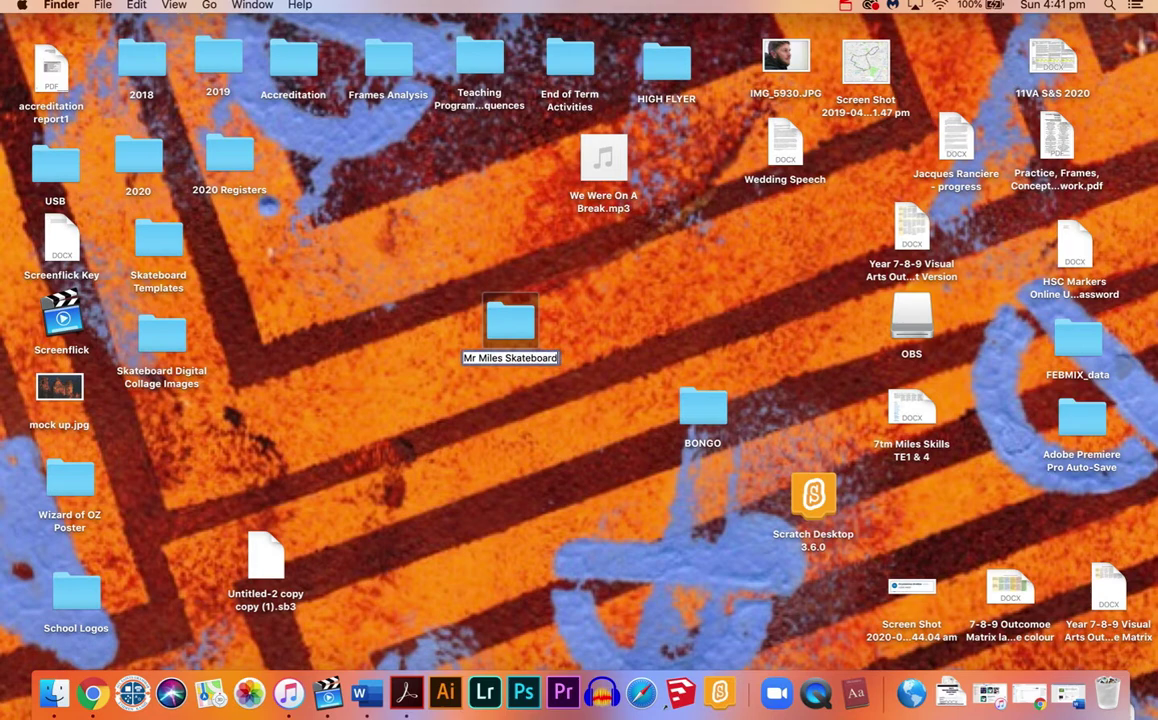
type(" Images")
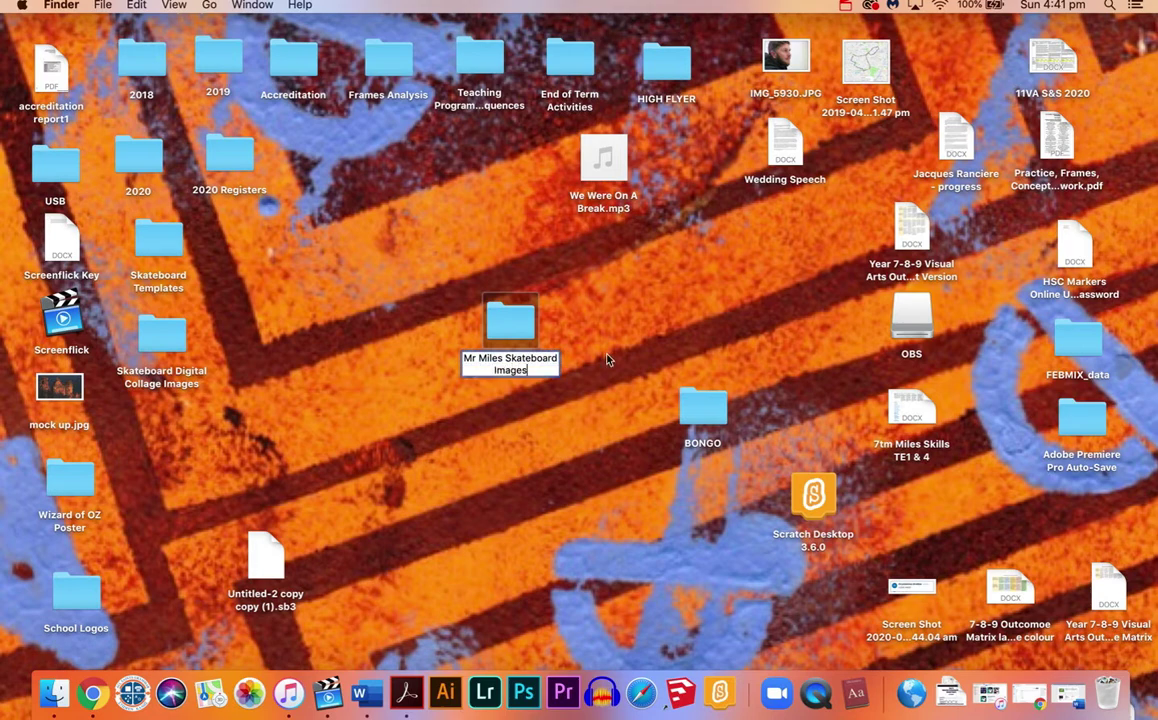
left_click(531, 269)
double_click(498, 327)
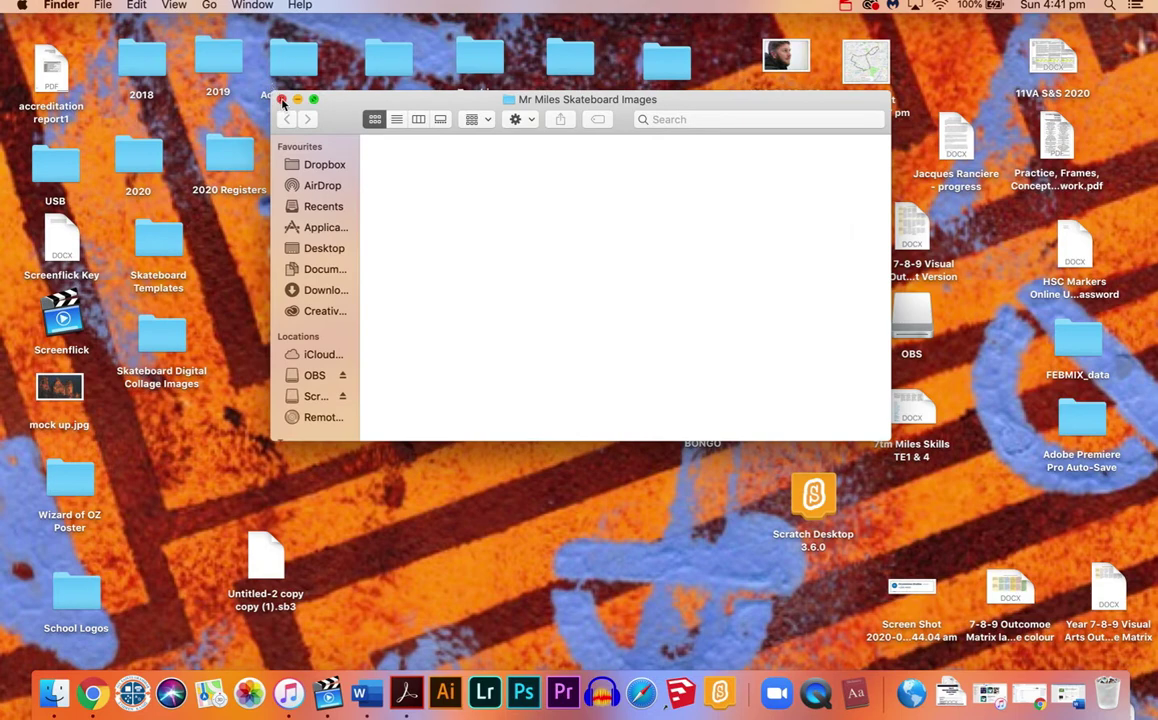
left_click(282, 100)
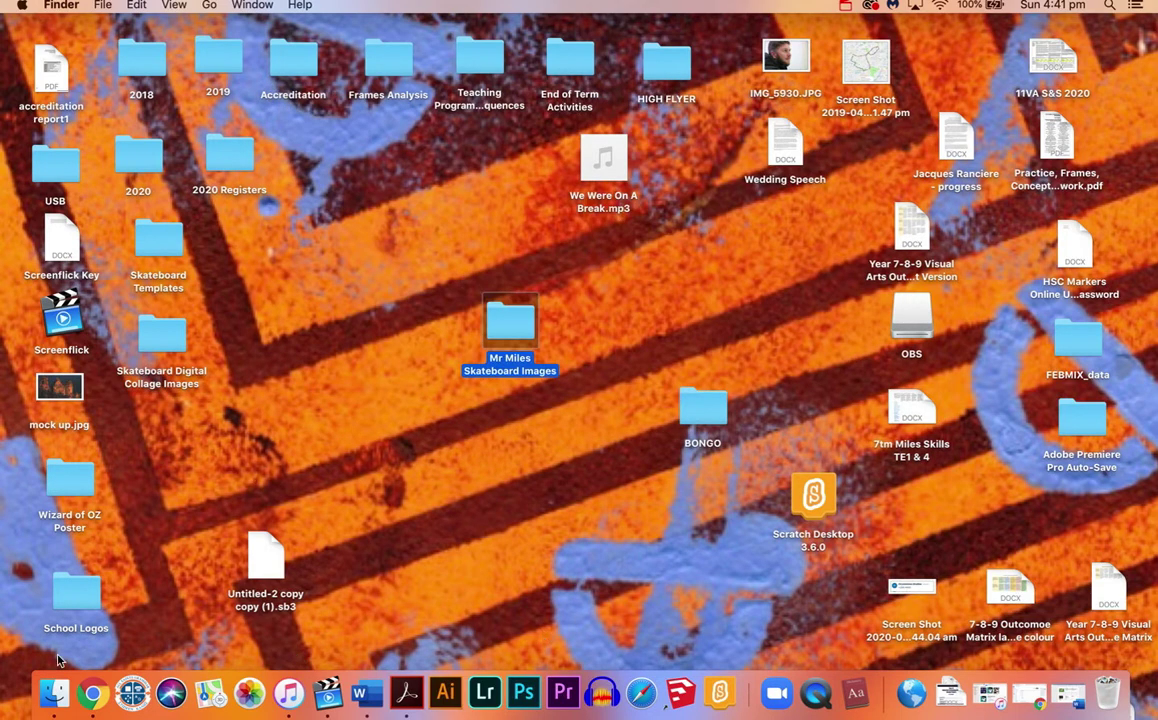
- In Chrome, search Google for 'australian landscape' and show the image results
left_click(92, 693)
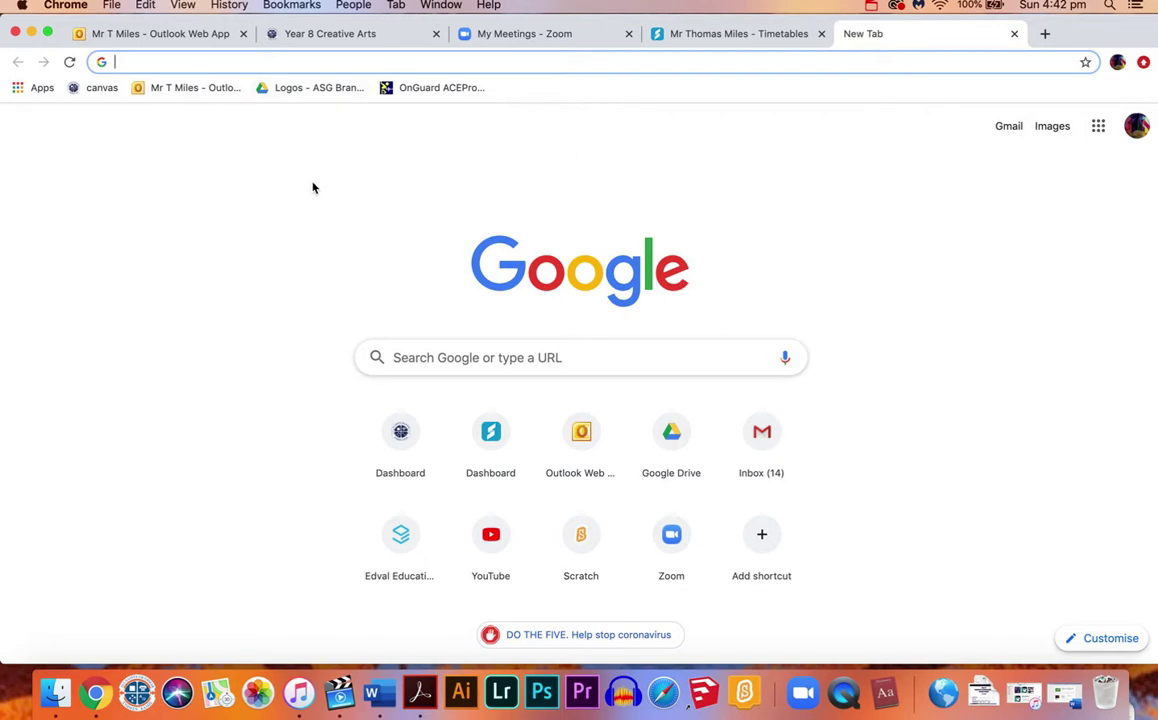
type("australian lan=")
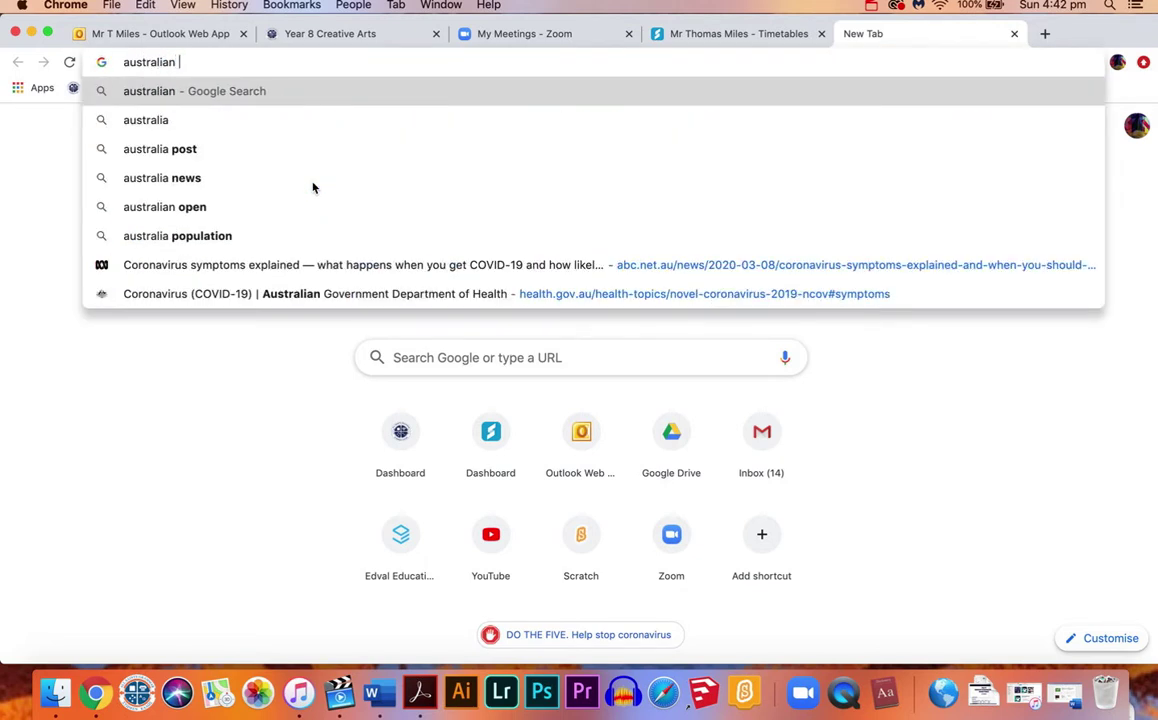
key("BackSpace")
key("BackSpace")
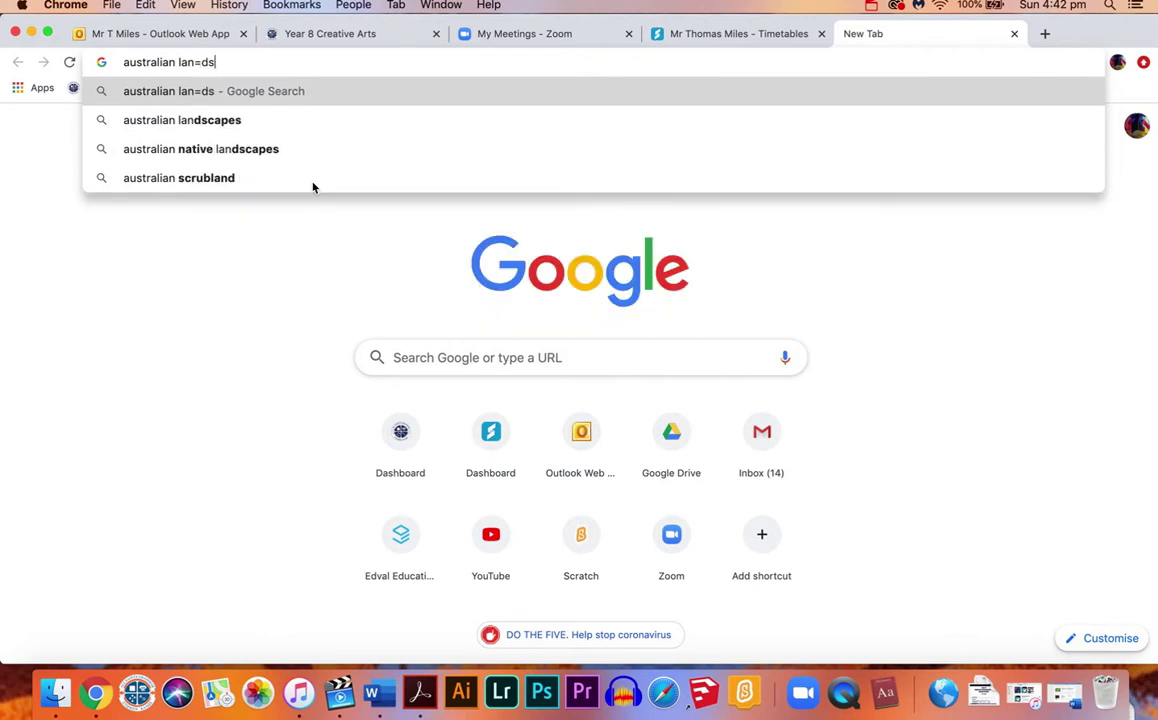
type("ndscape")
key("Return")
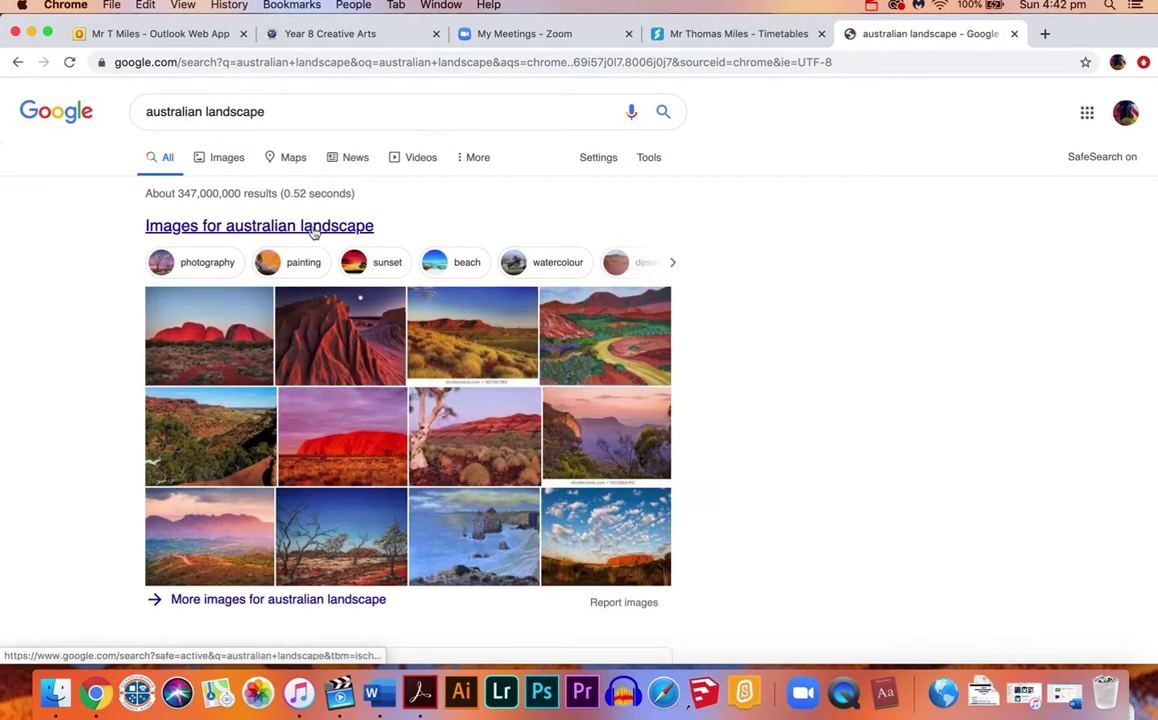
left_click(224, 160)
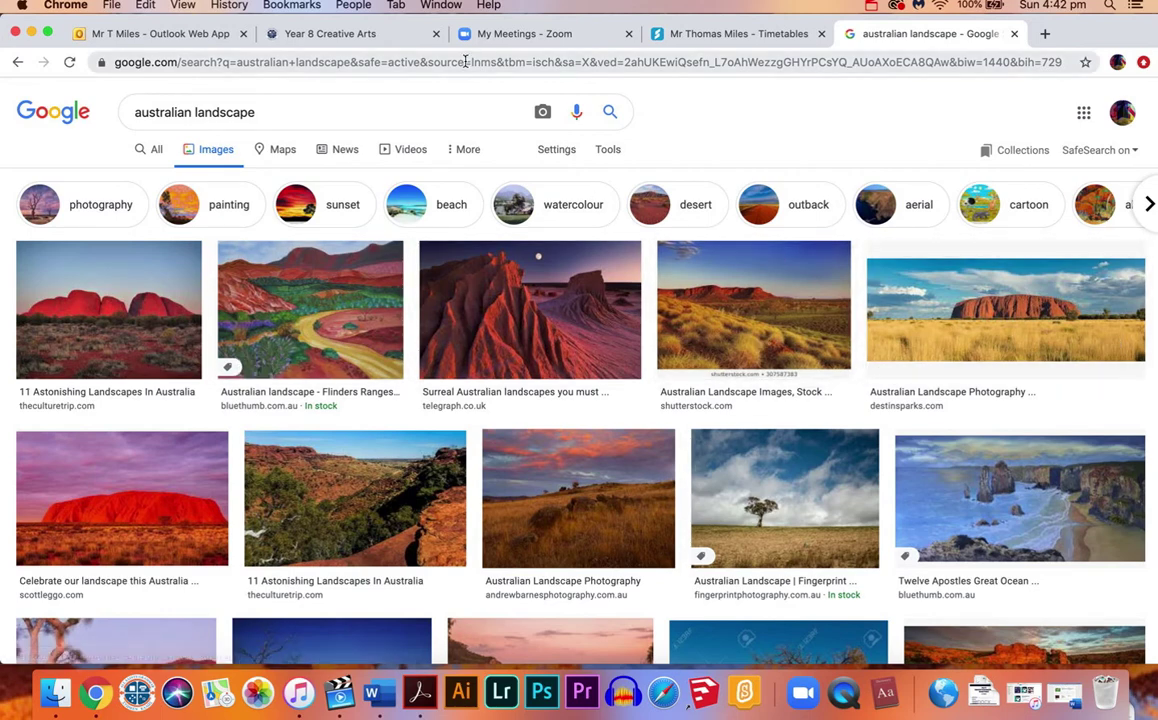
- Use Advanced search to limit the australian landscape images to larger than 1024×768
left_click(557, 151)
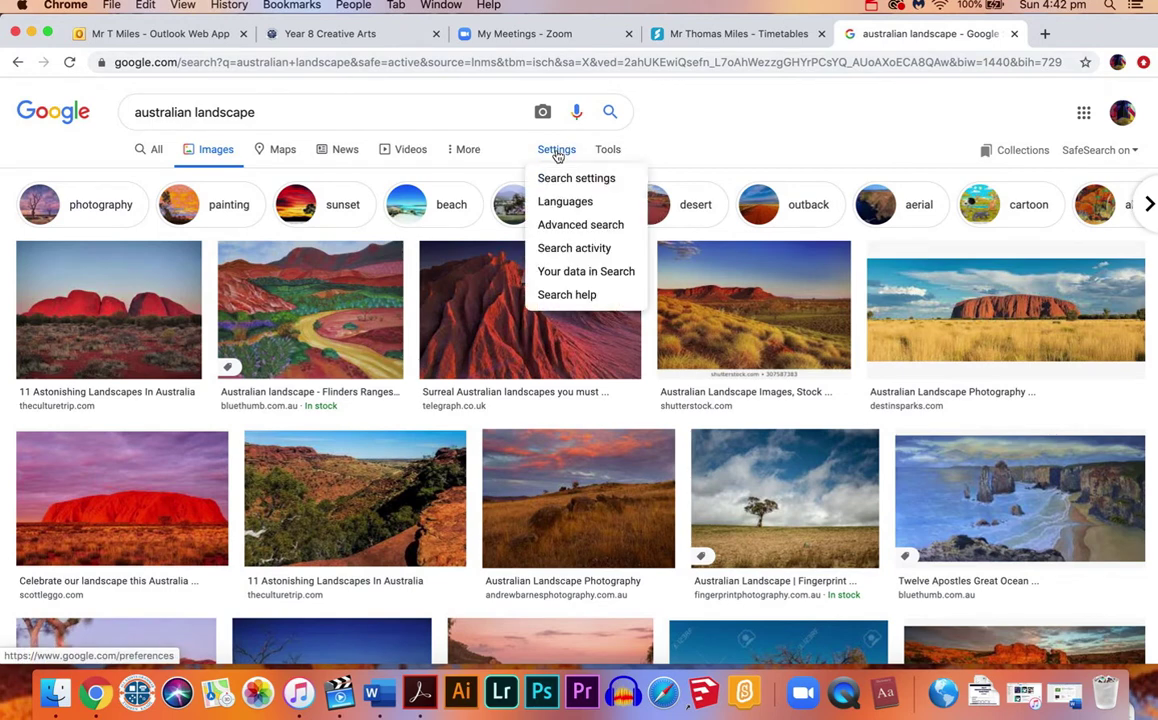
left_click(588, 226)
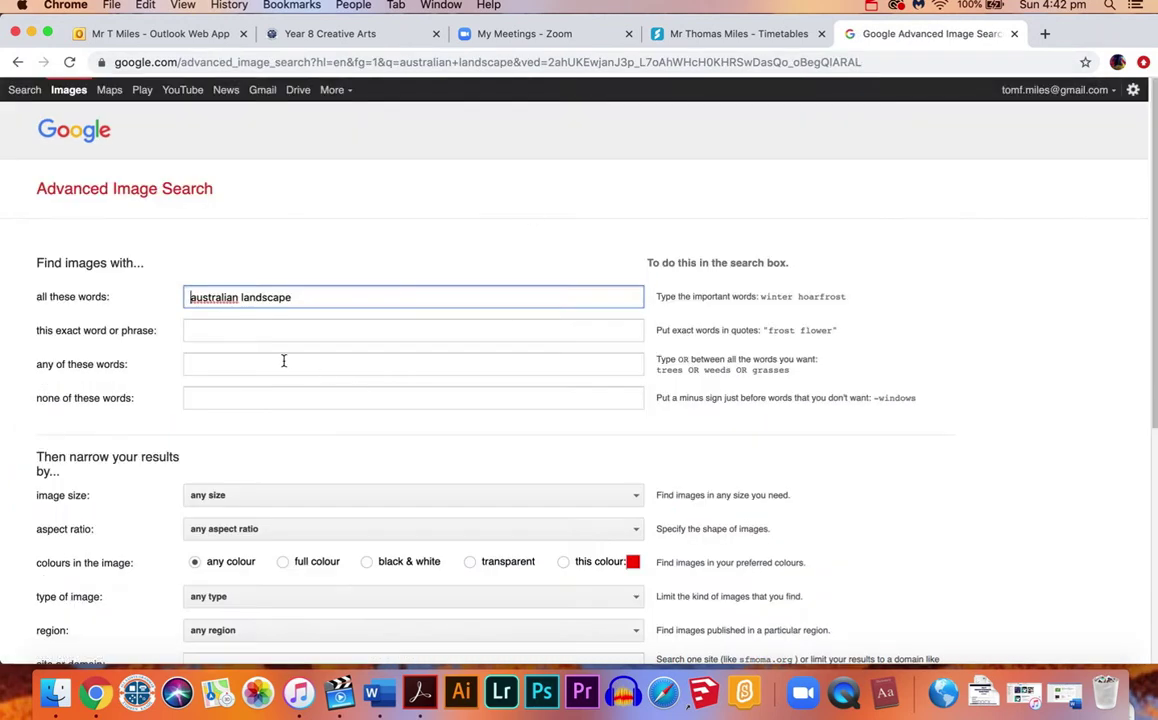
scroll(542, 399, "down", 4)
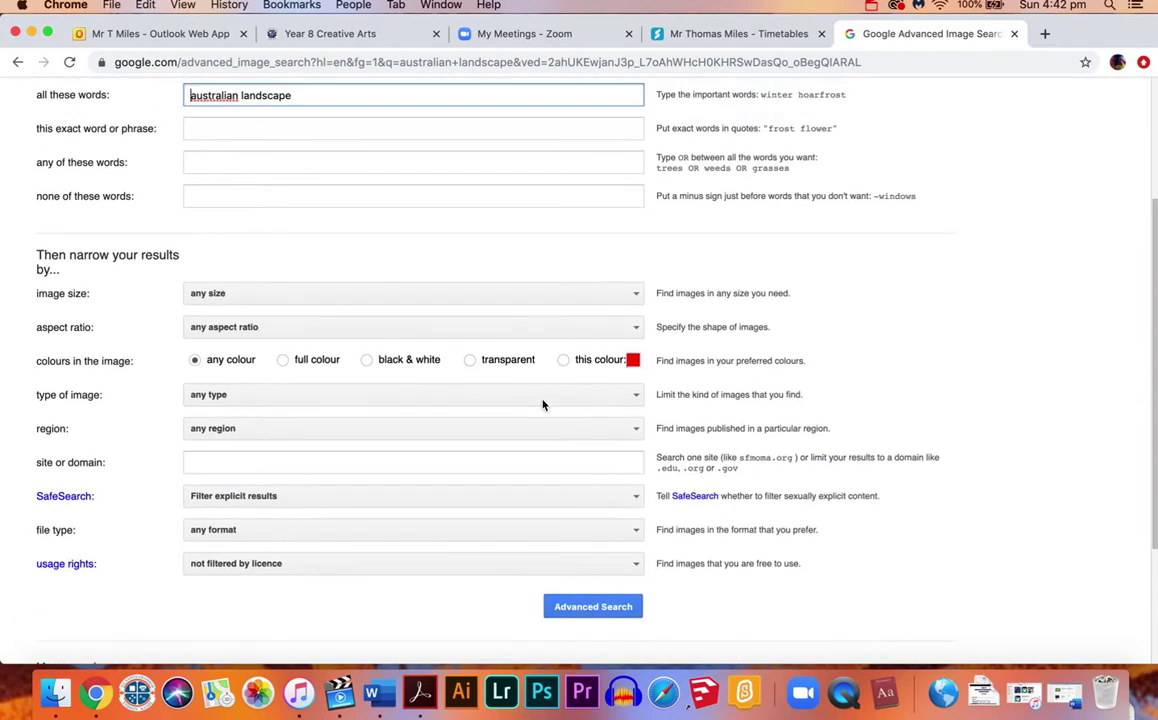
left_click(406, 295)
scroll(278, 460, "down", 2)
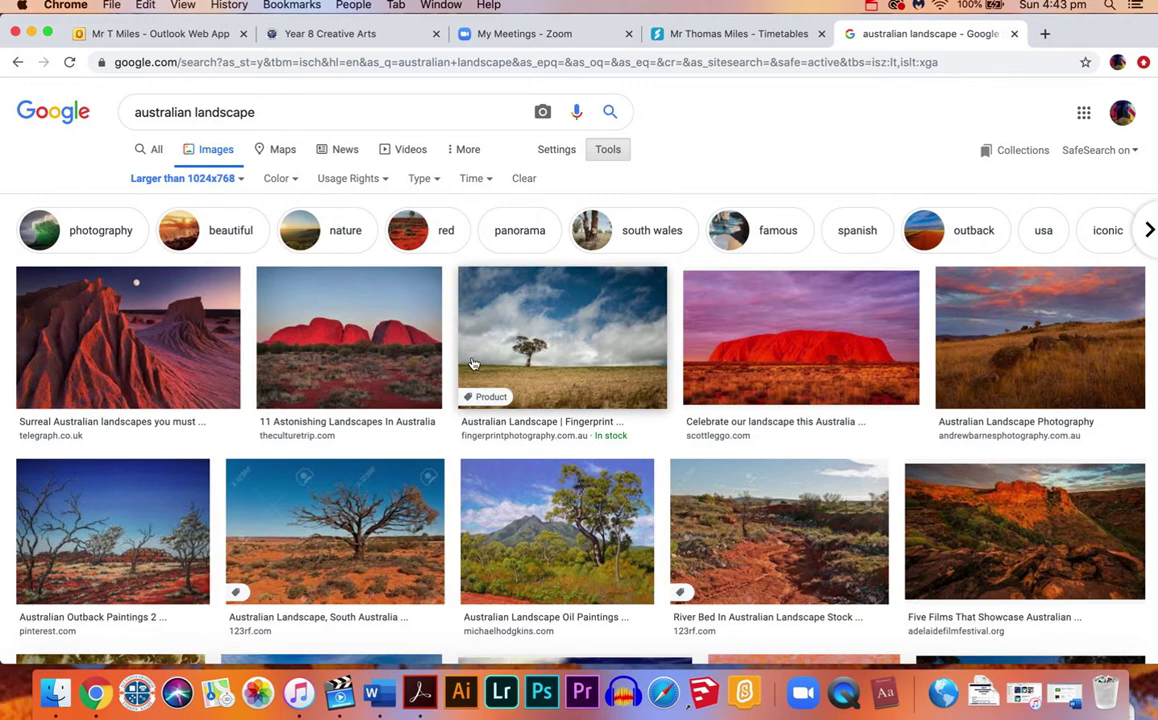
- Preview the Surreal Australian landscapes image and try saving it as WebP to Desktop, then cancel
left_click(150, 355)
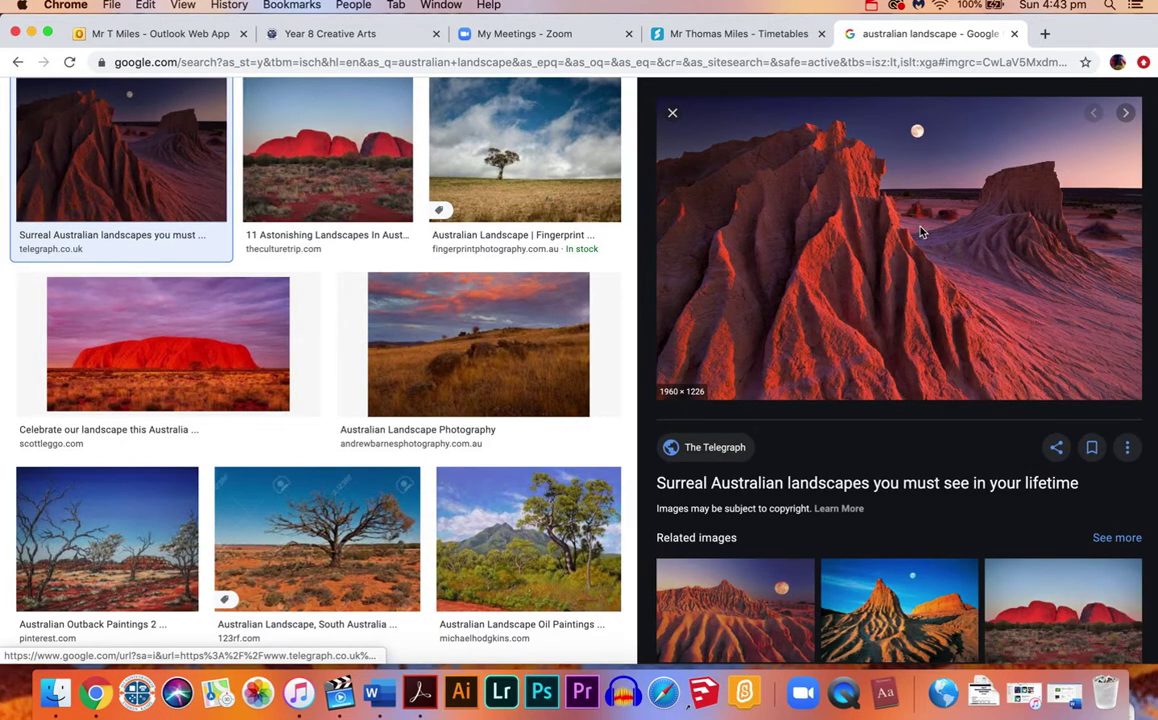
right_click(920, 232)
left_click(1001, 358)
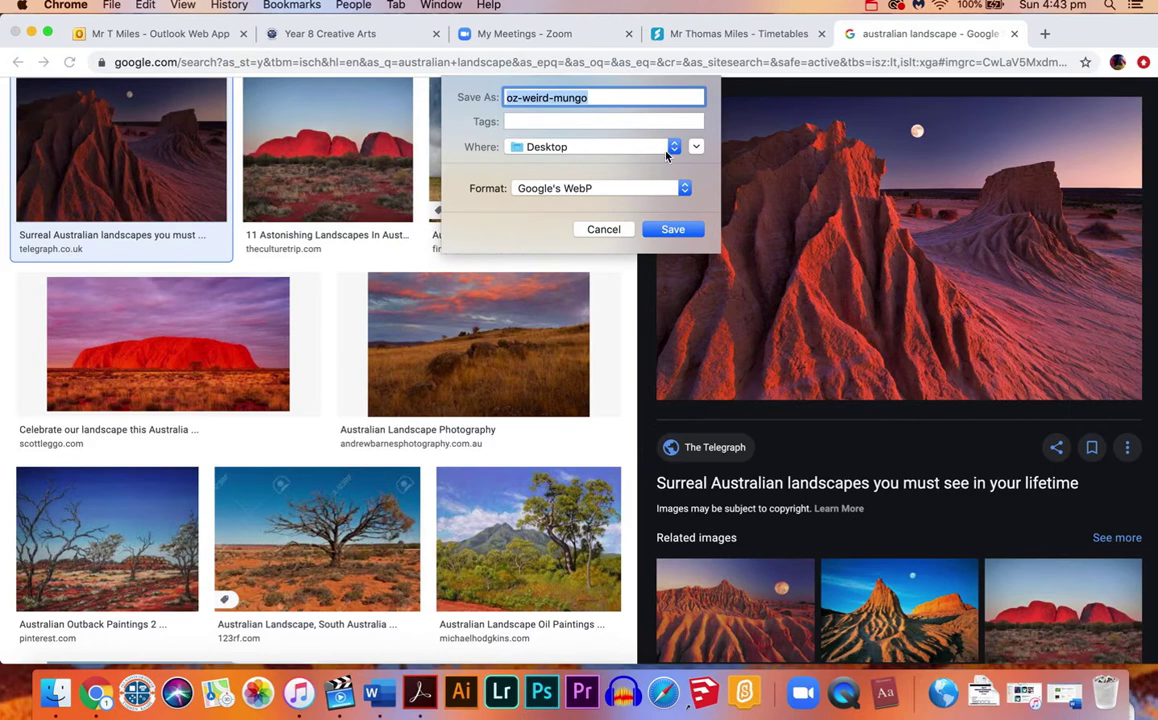
left_click(671, 152)
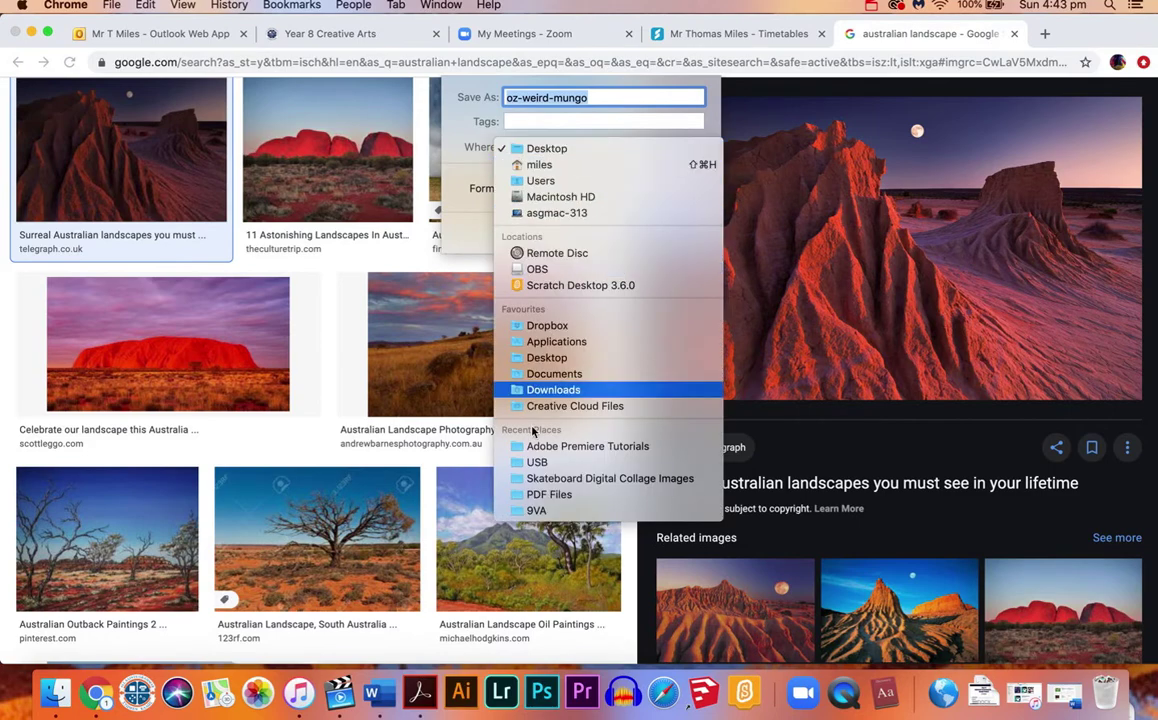
left_click(549, 359)
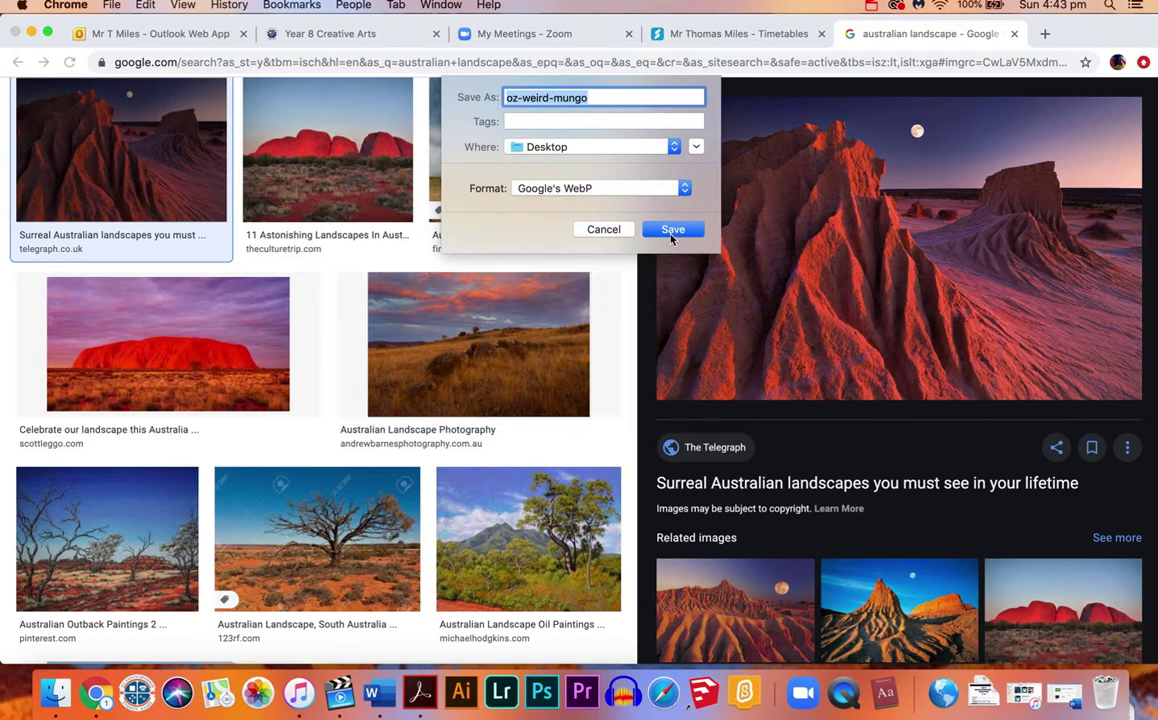
left_click(684, 188)
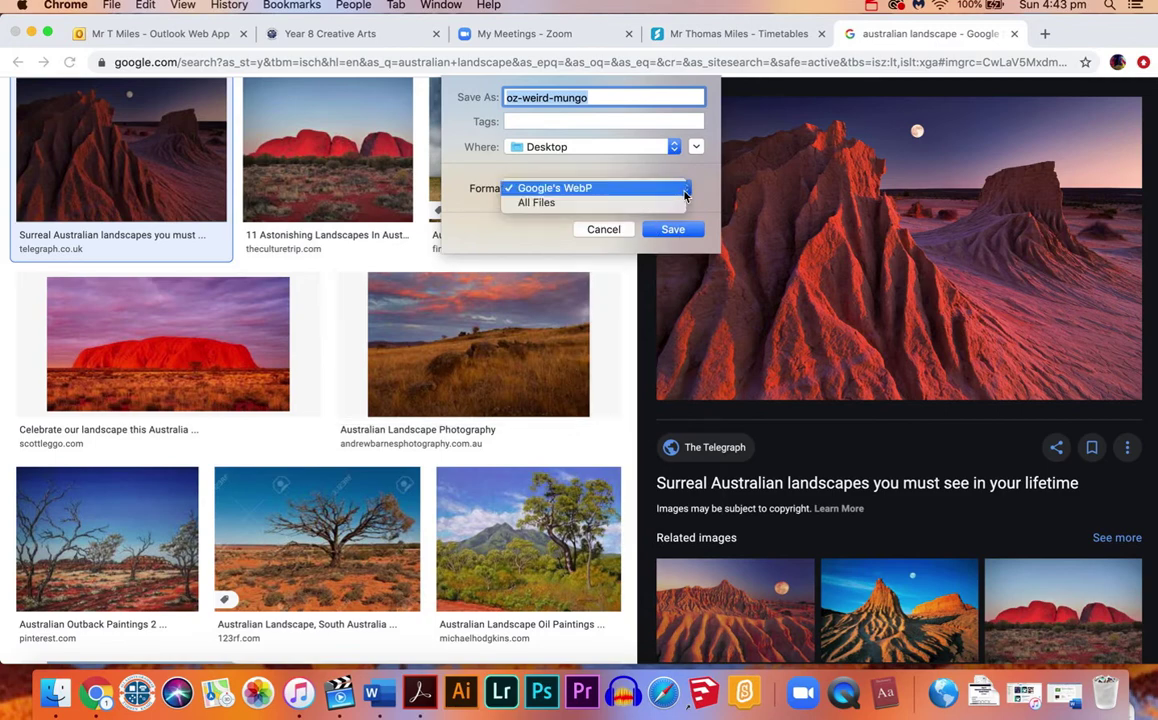
left_click(555, 188)
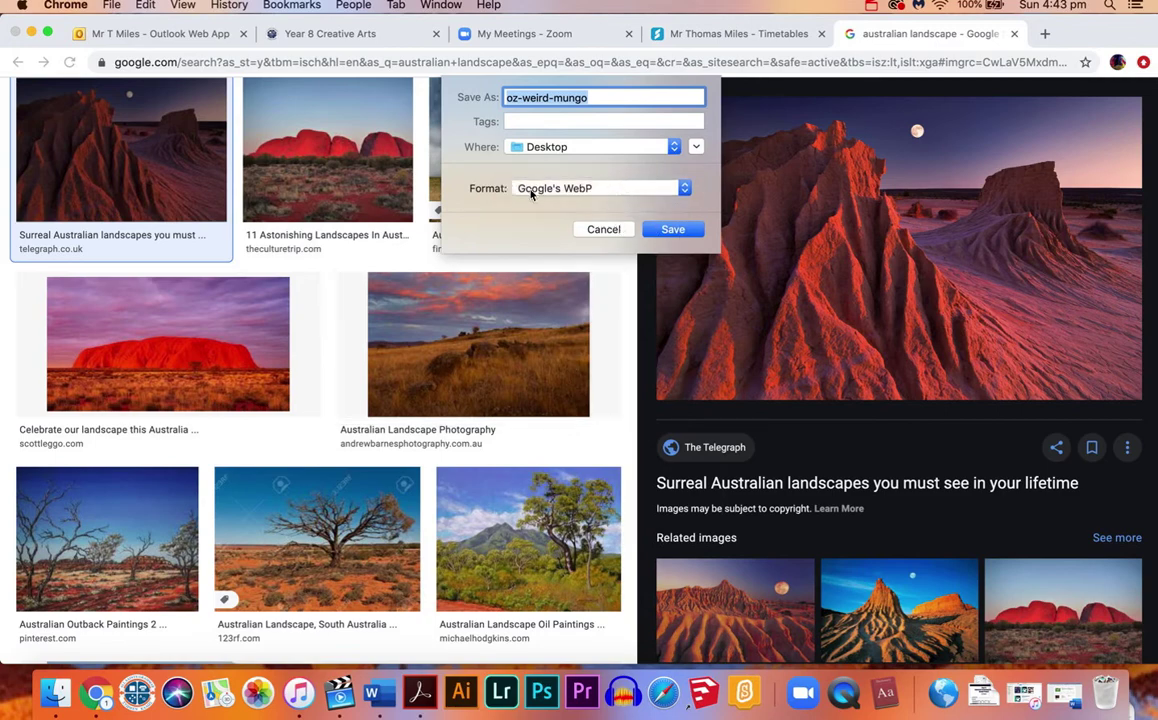
left_click(603, 230)
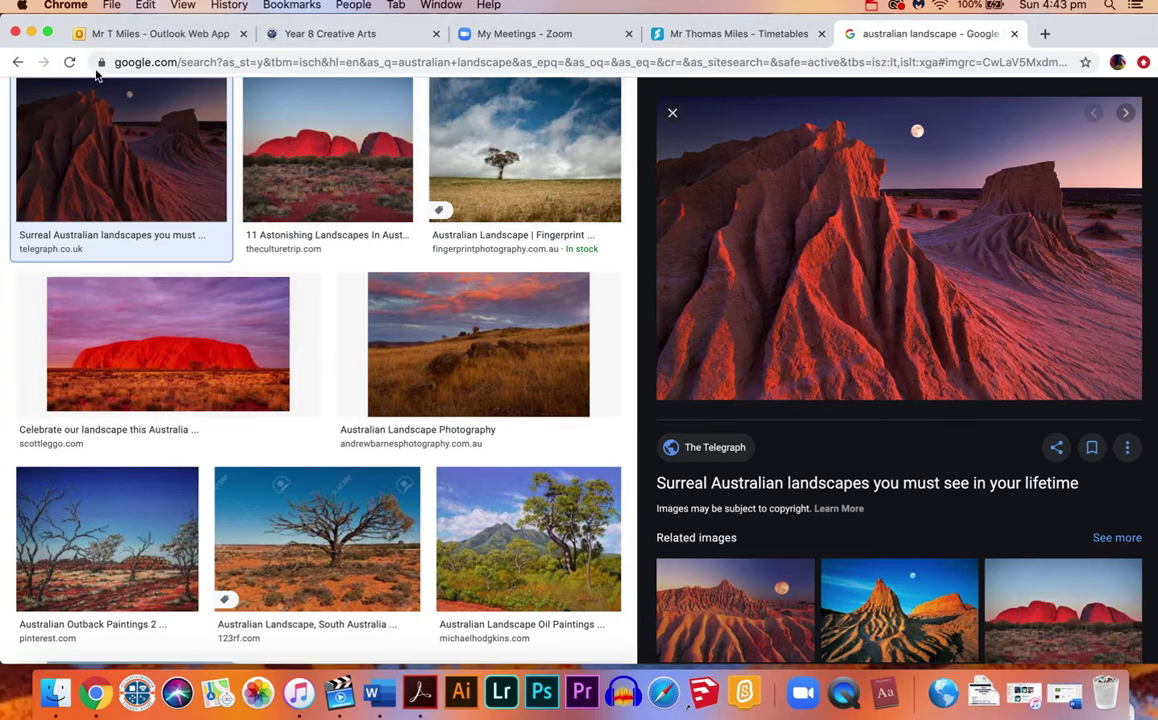
left_click(672, 113)
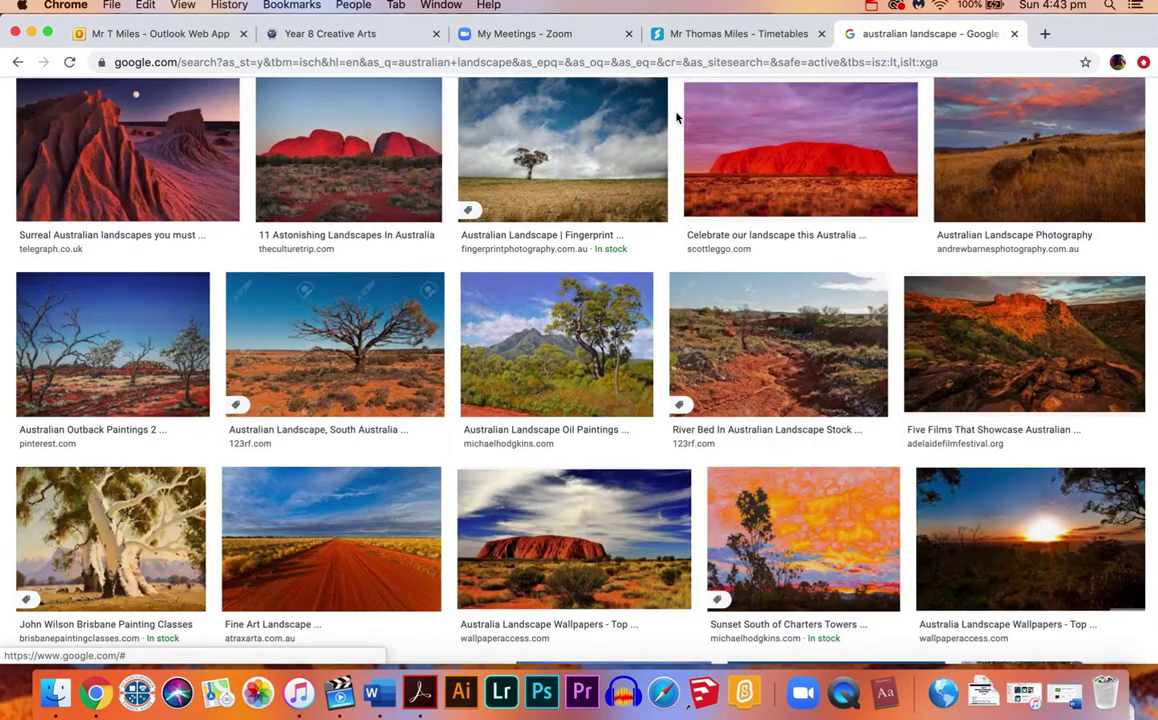
- Preview the Uluru 'Celebrate our landscape this Australia Day' photo and abandon saving its linked page
left_click(805, 147)
right_click(809, 242)
left_click(848, 306)
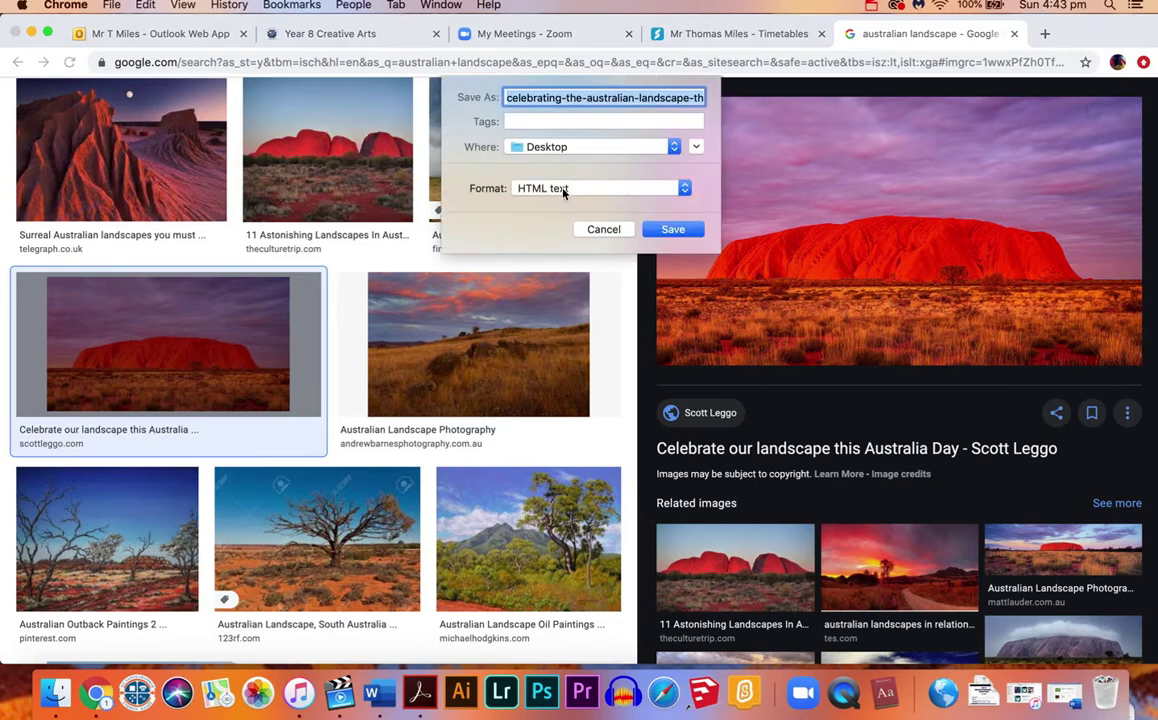
left_click(604, 229)
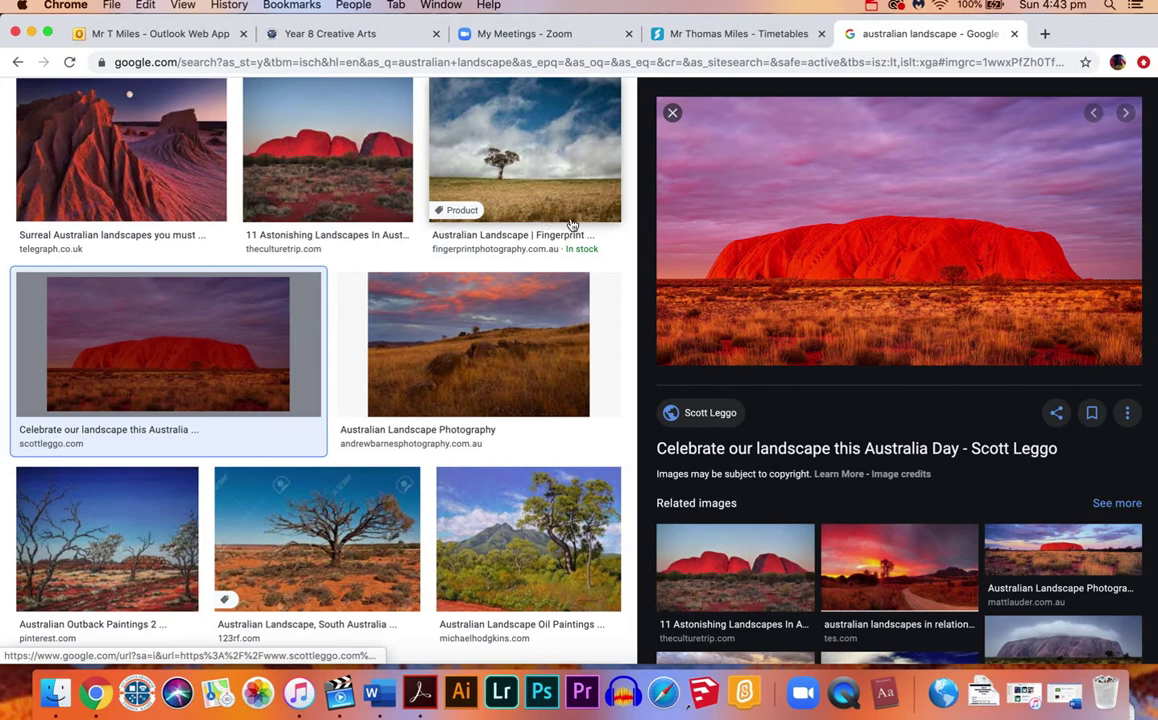
scroll(636, 238, "up", 3)
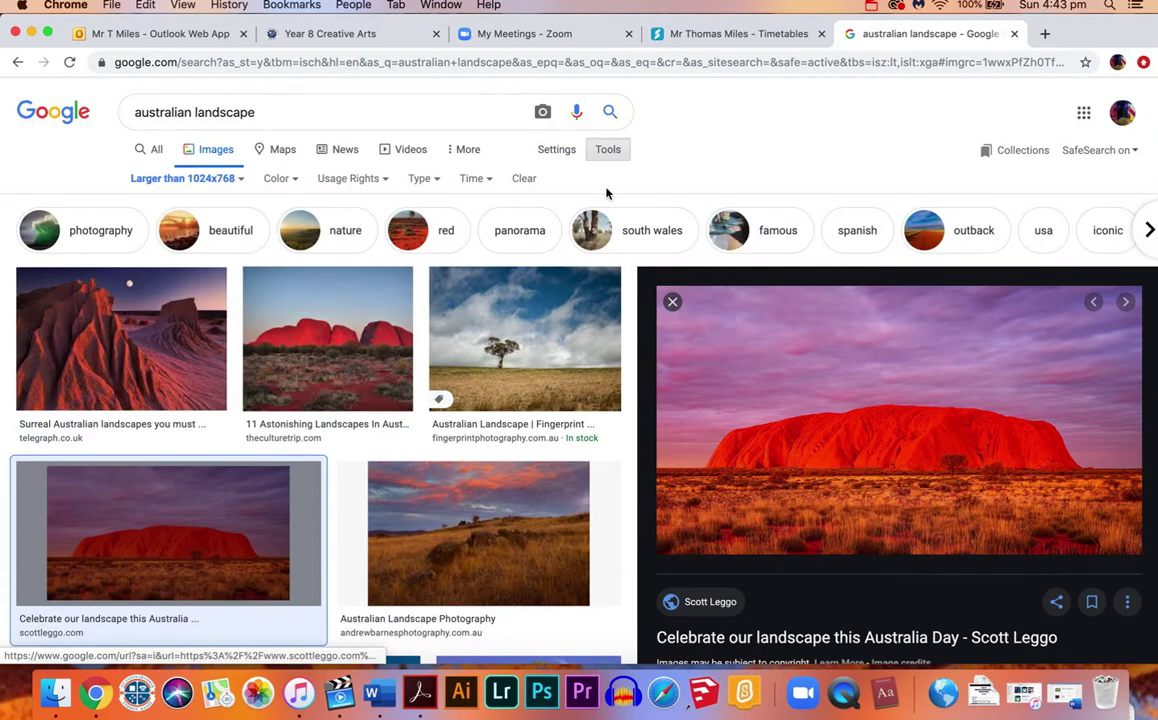
- Rerun the advanced image search with type of image set to Photo
left_click(557, 151)
left_click(565, 224)
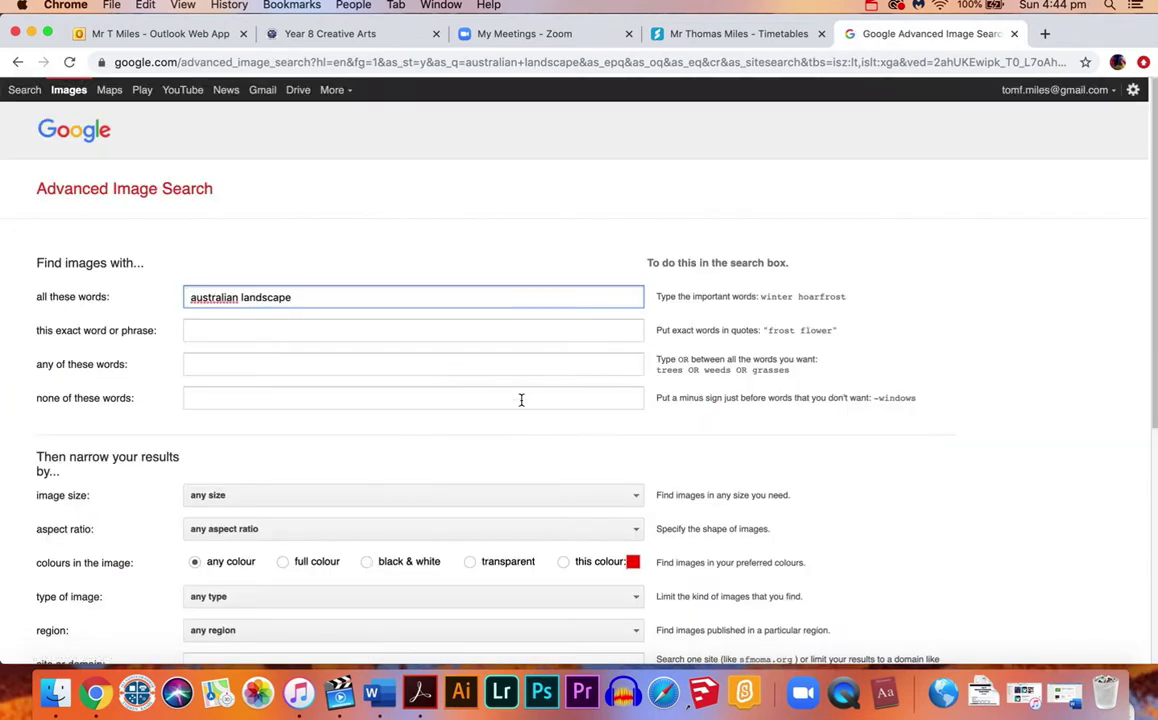
scroll(545, 440, "down", 2)
scroll(573, 466, "down", 1)
left_click(553, 467)
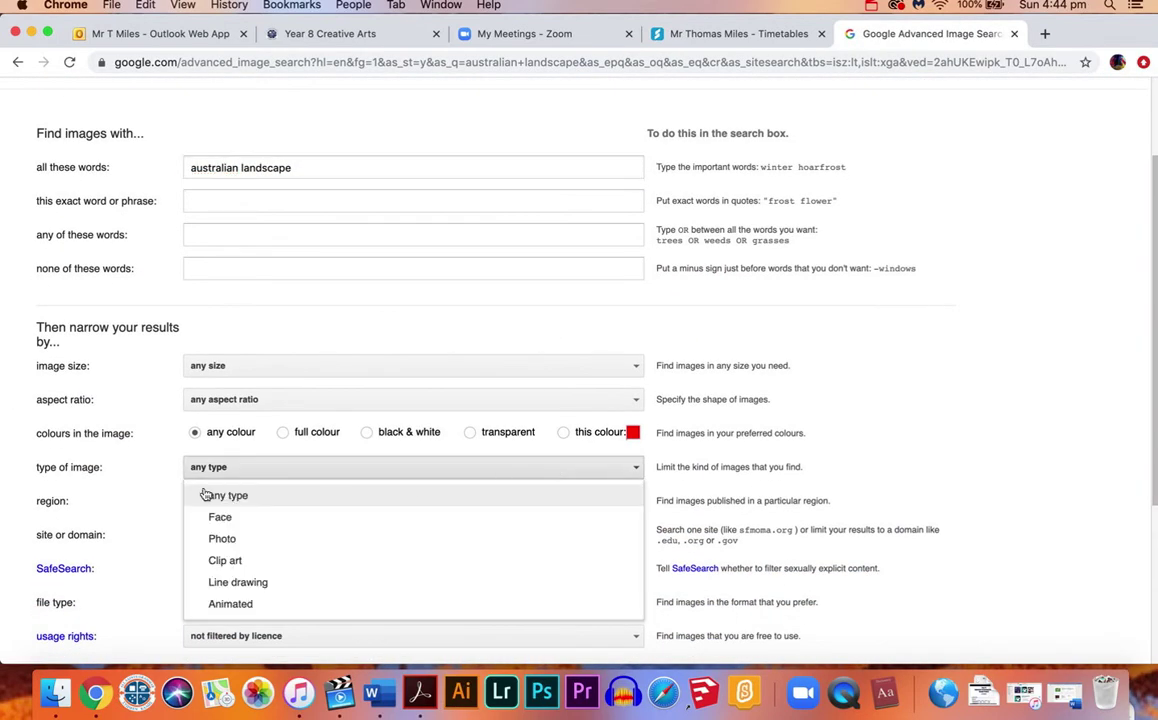
left_click(222, 539)
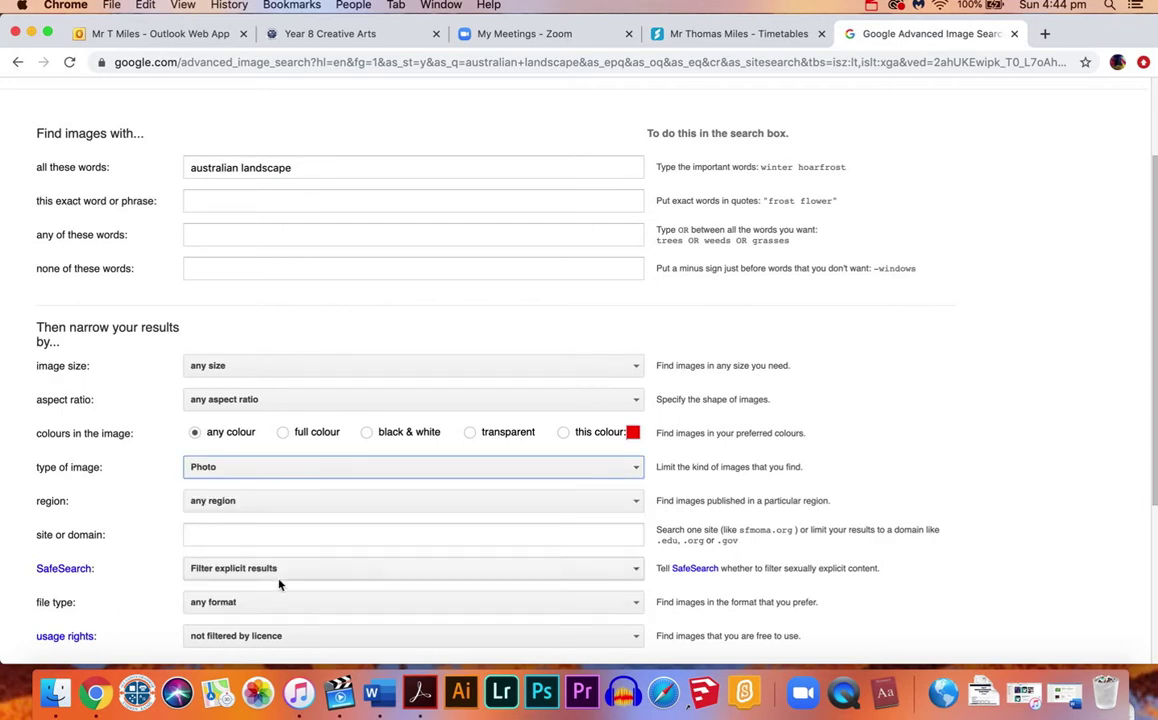
scroll(515, 515, "down", 5)
left_click(591, 417)
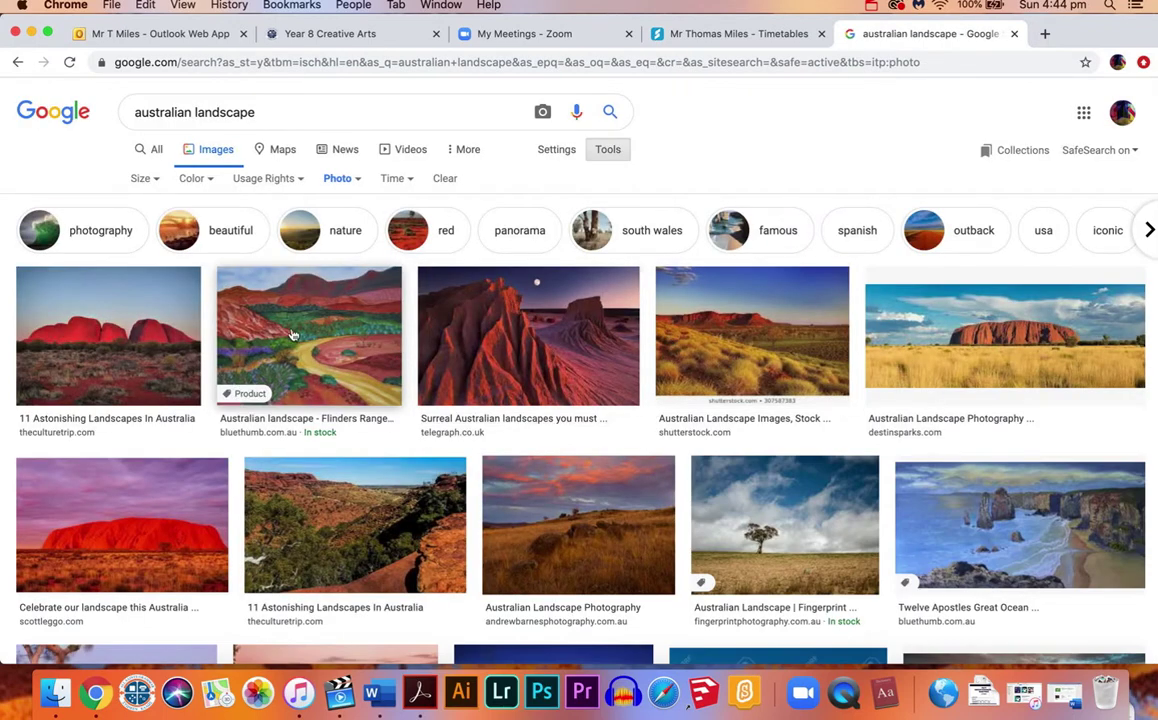
- Preview the '11 Astonishing Landscapes In Australia' image and start saving its linked page
left_click(113, 340)
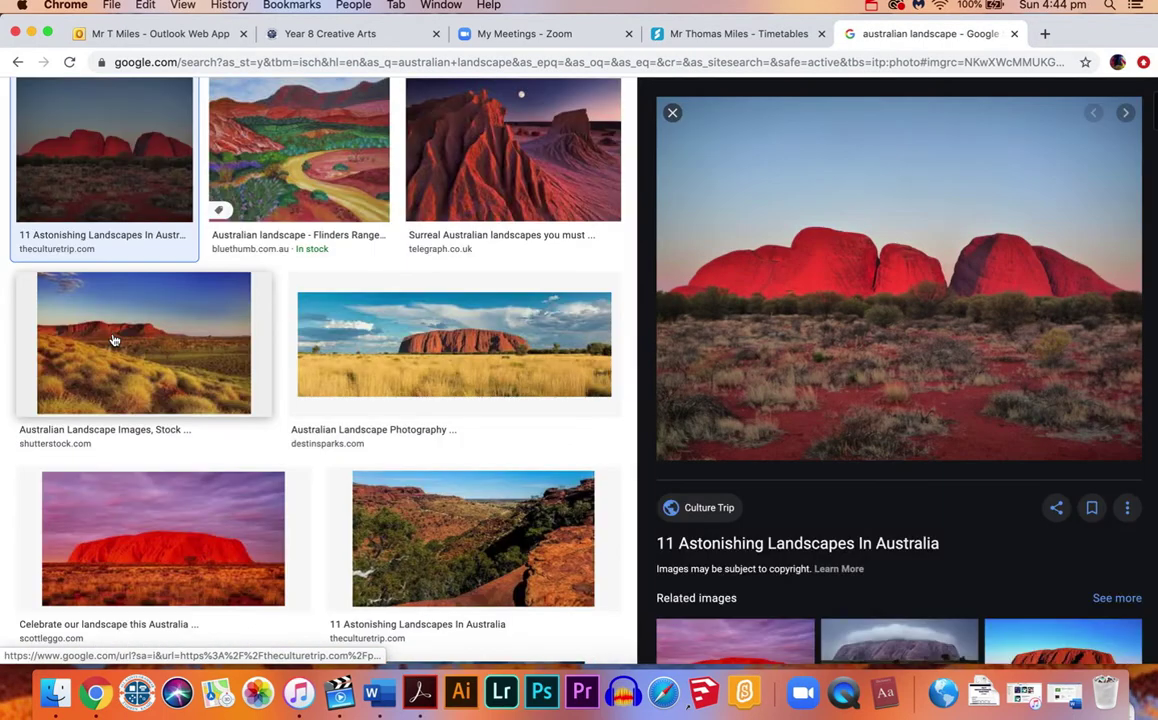
right_click(842, 310)
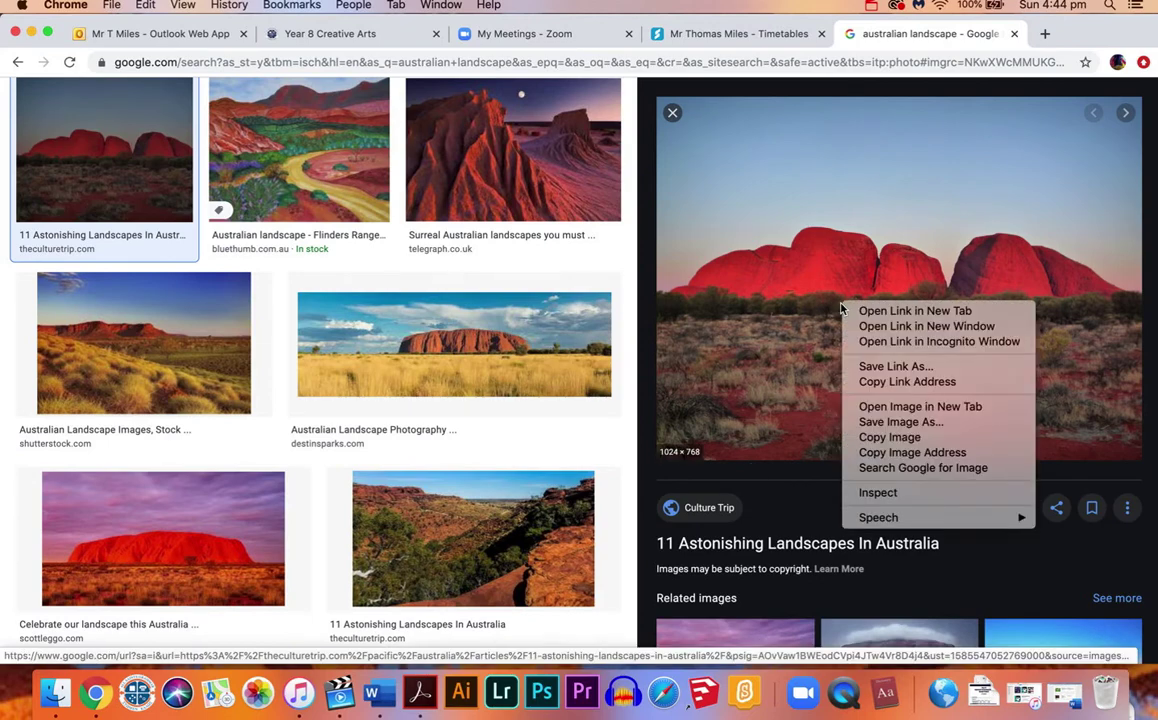
left_click(907, 375)
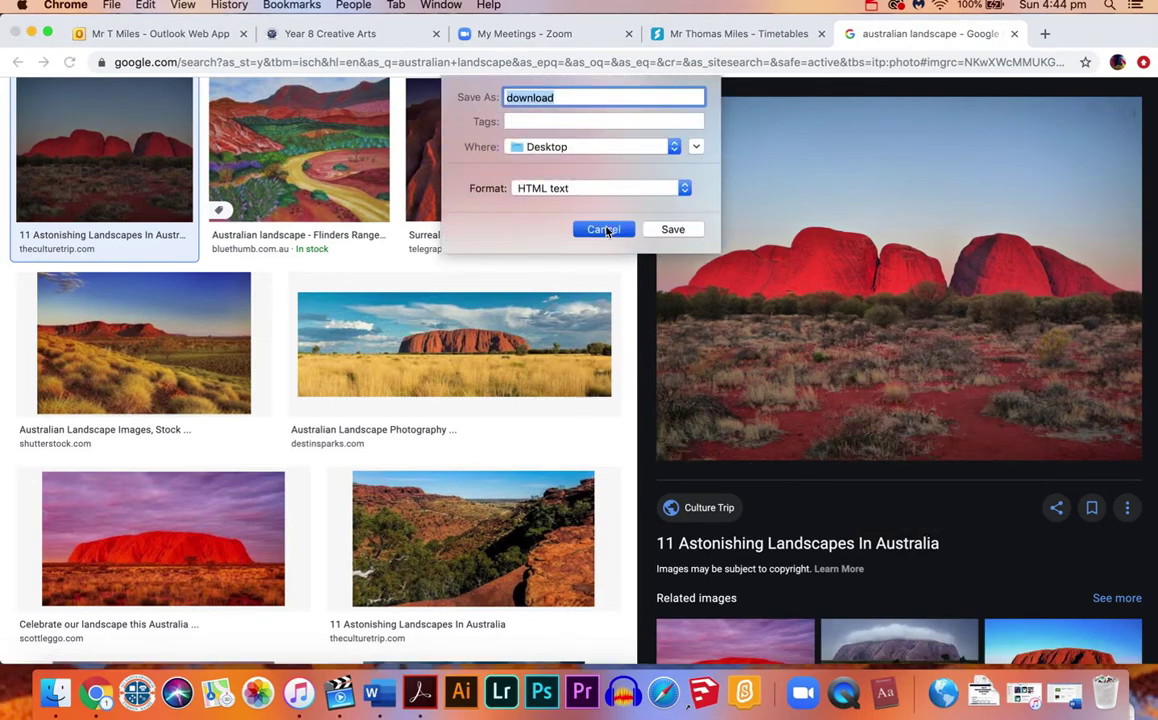
- Save the Destin Sparks Uluru grassland panorama to the Desktop as download.jpeg, then minimise Chrome
left_click(606, 230)
left_click(445, 364)
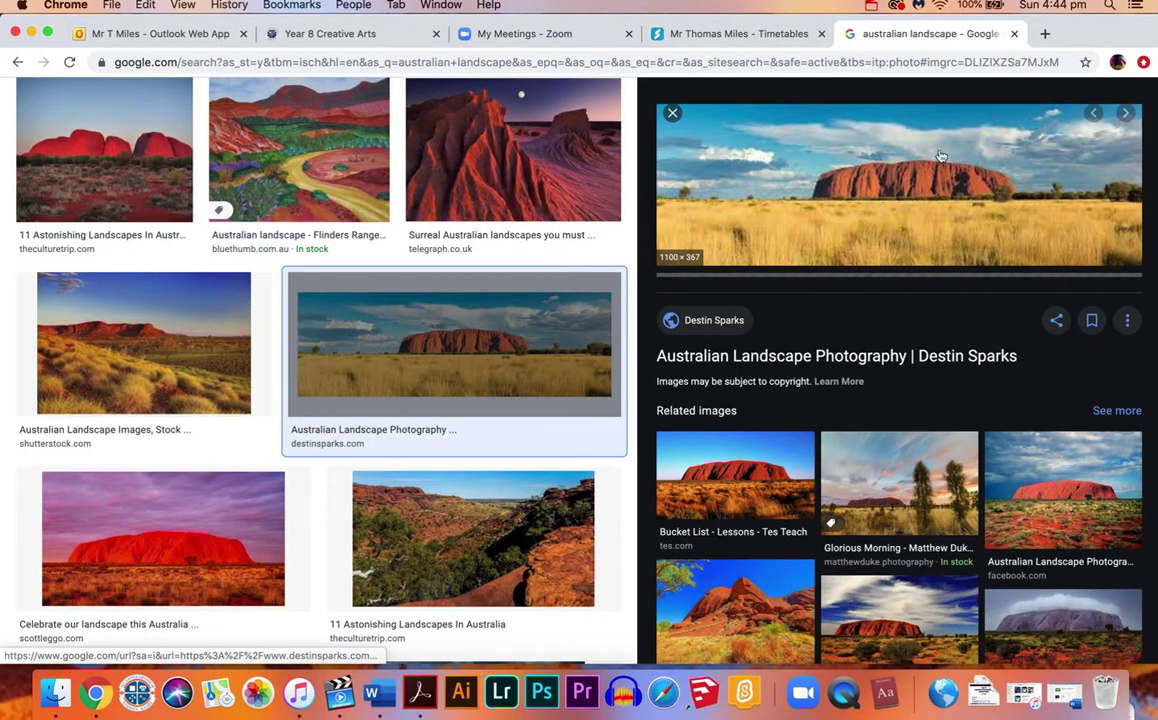
right_click(900, 207)
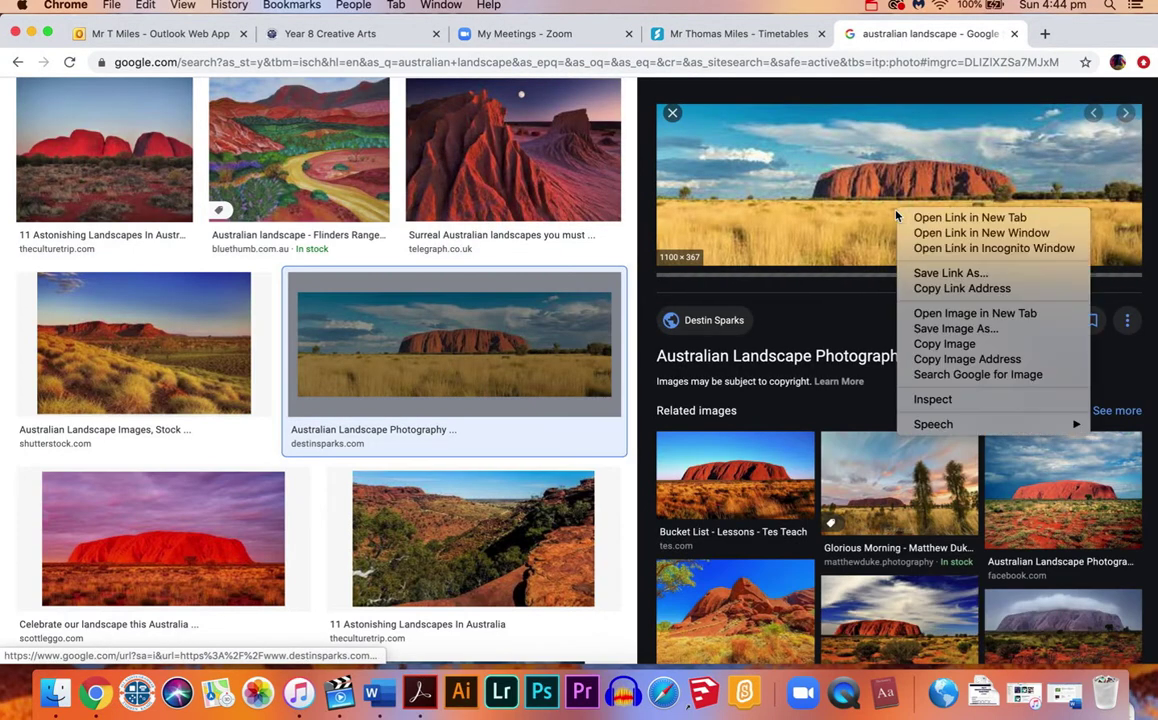
left_click(955, 329)
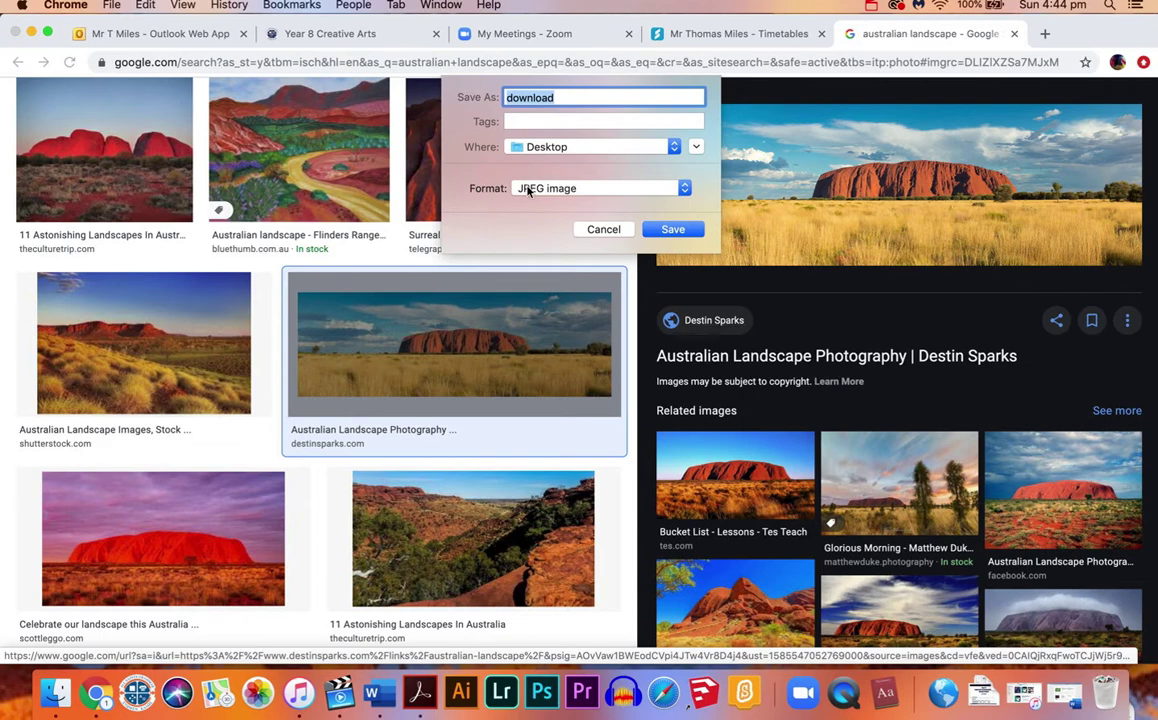
left_click(673, 232)
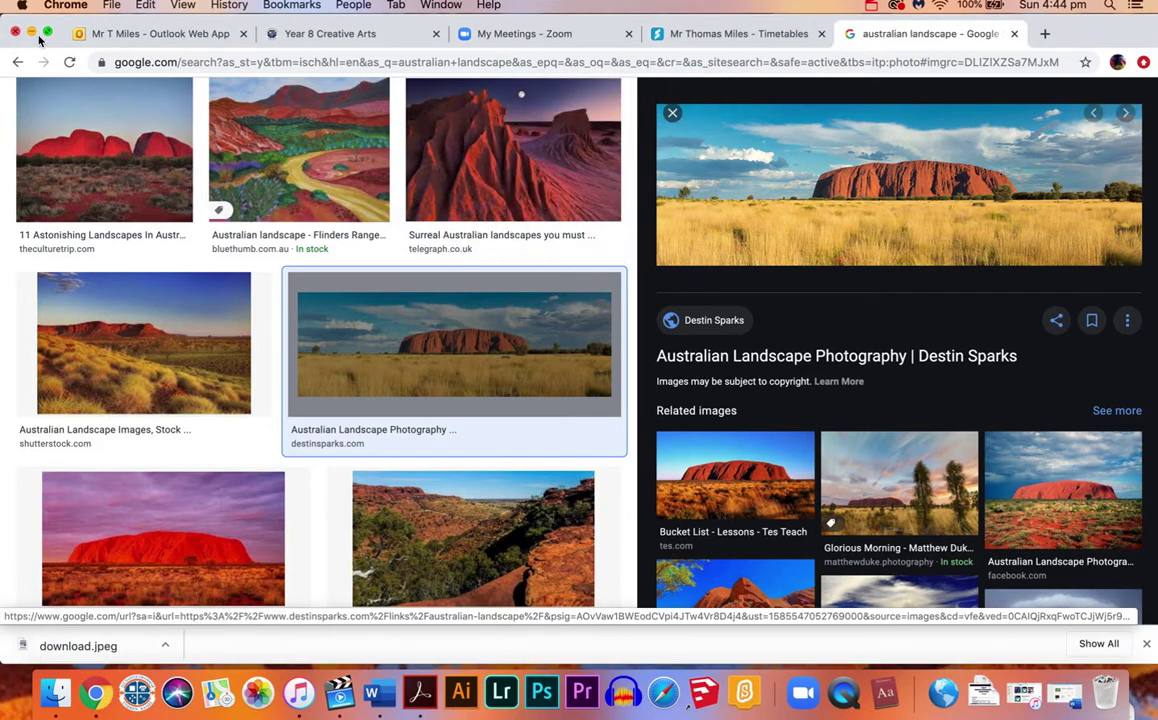
left_click(32, 34)
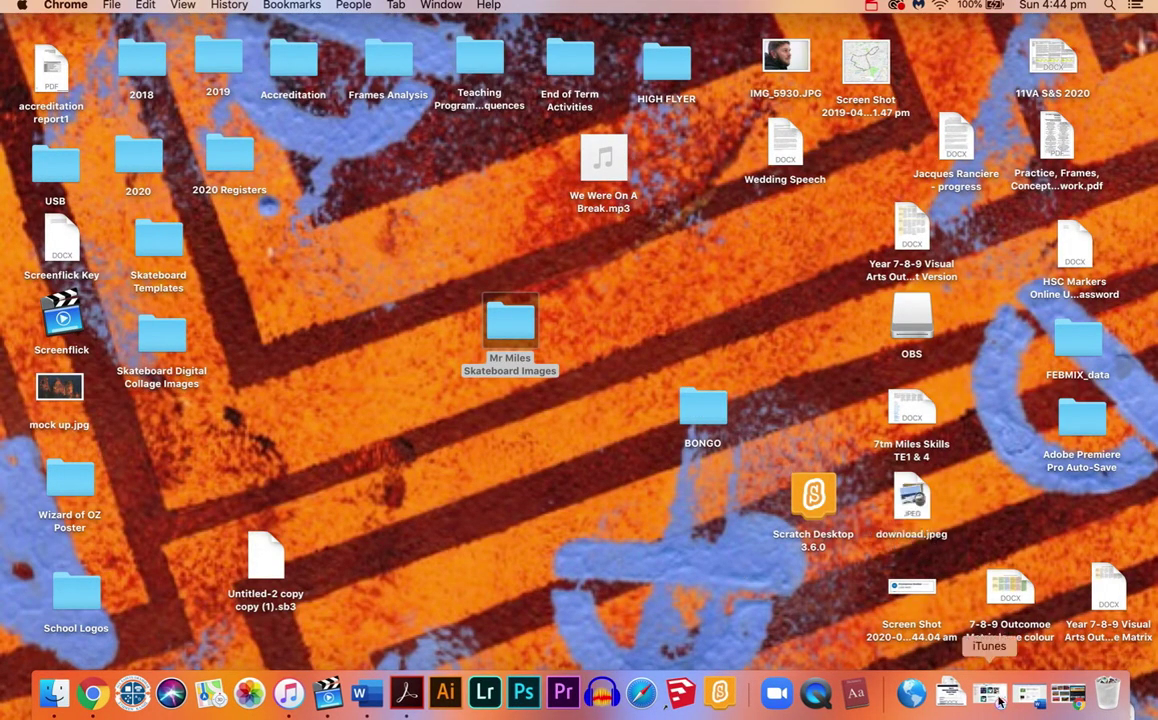
- Move download.jpeg into the Skateboard Images folder and bring Chrome back
left_click_drag(908, 495, 511, 330)
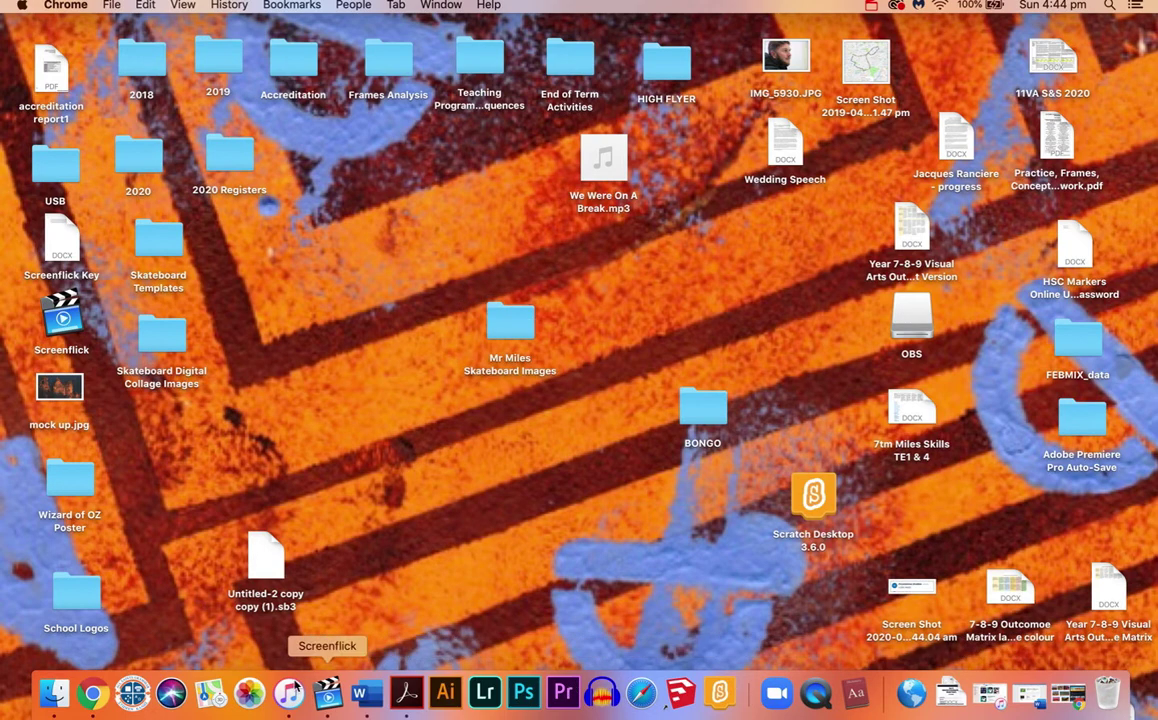
left_click(94, 705)
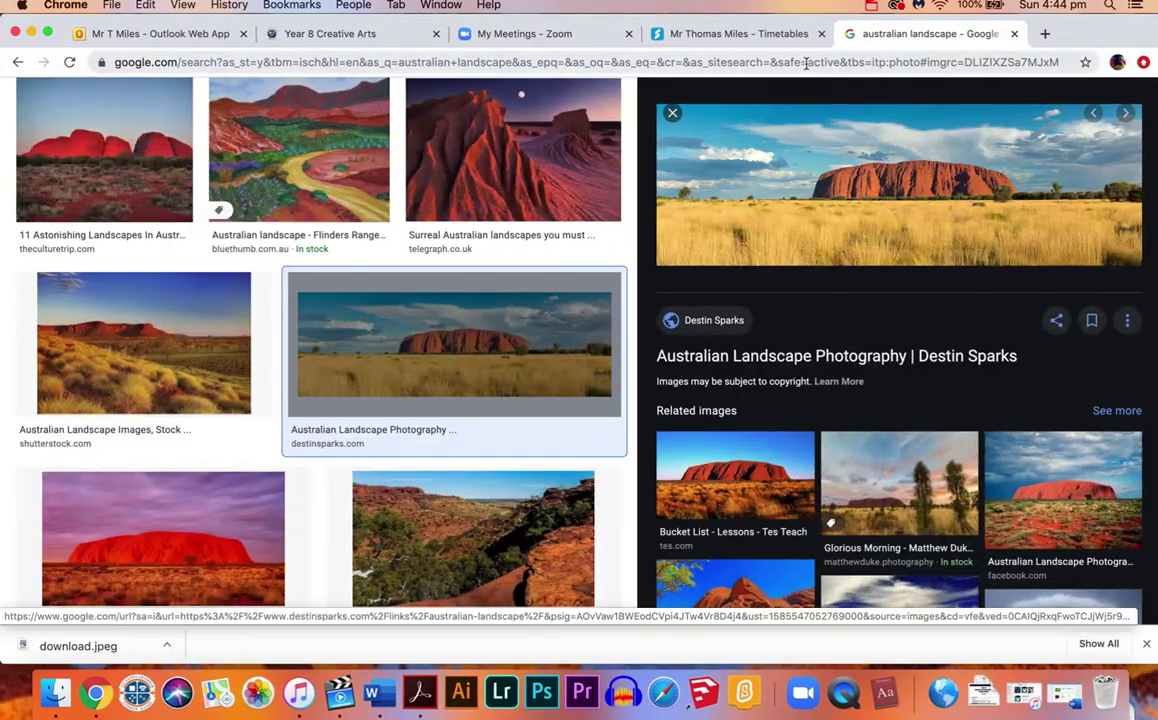
- Search Google Images for 'giraffe'
scroll(493, 167, "up", 3)
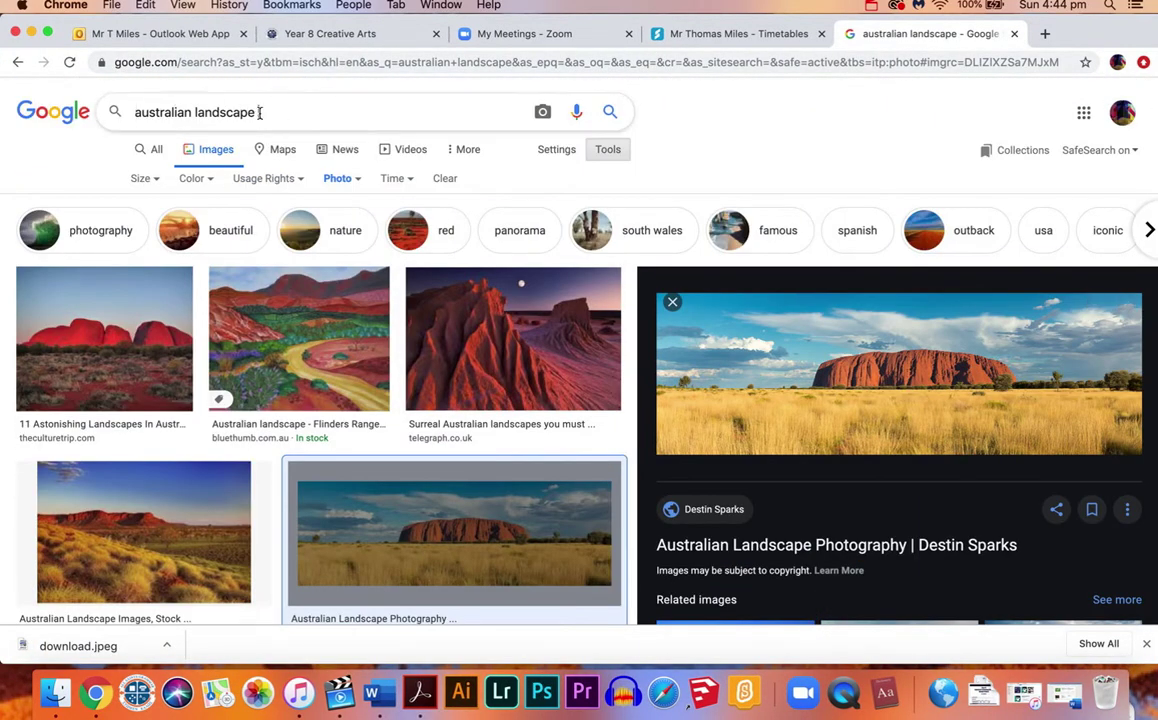
type("giraffe")
key("Return")
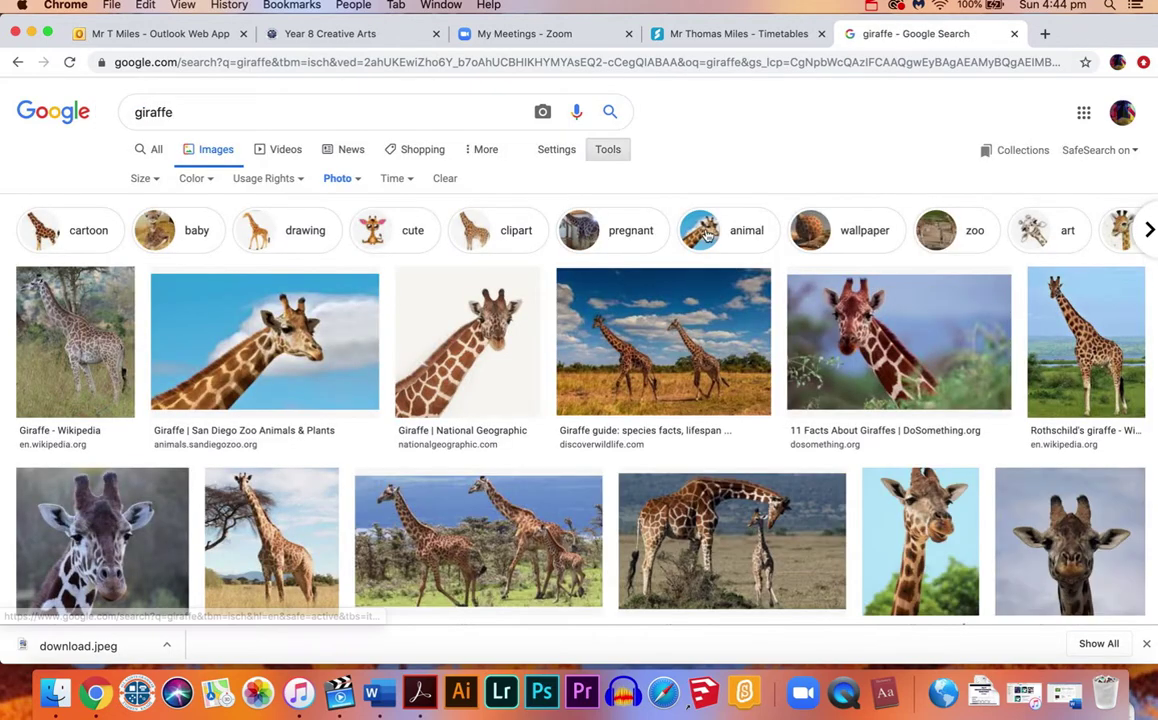
- In Advanced search, limit giraffe images to photos larger than 1024×768
left_click(556, 149)
left_click(575, 225)
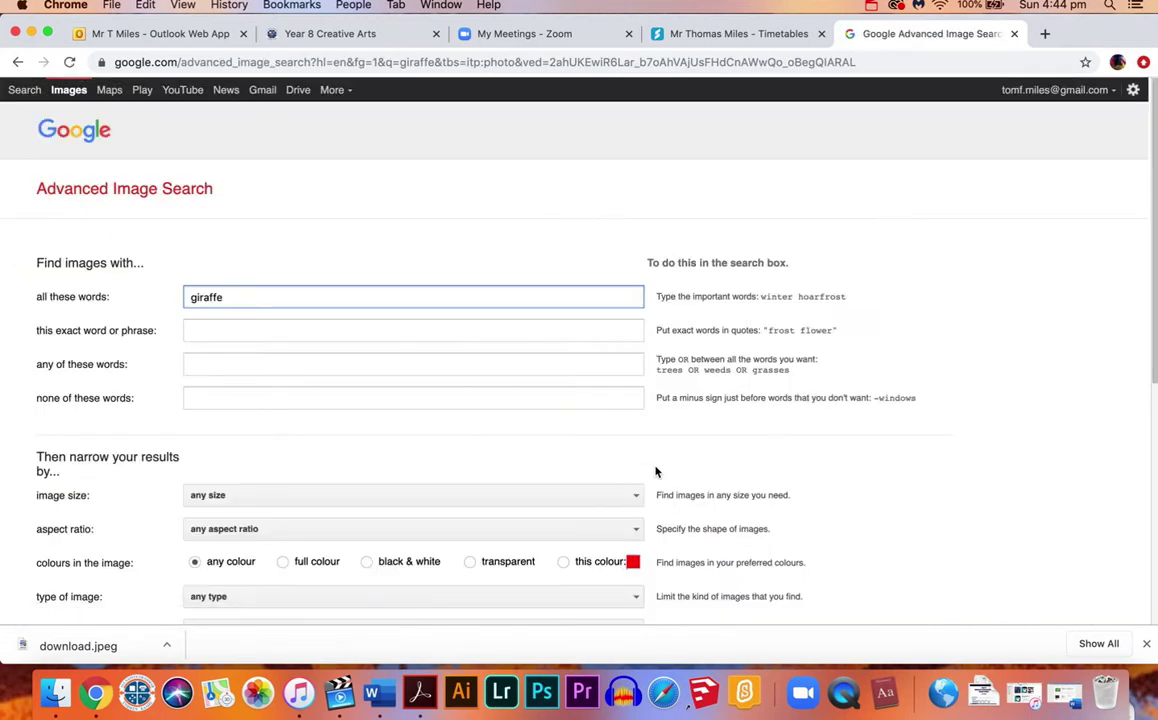
left_click(454, 493)
scroll(266, 385, "down", 5)
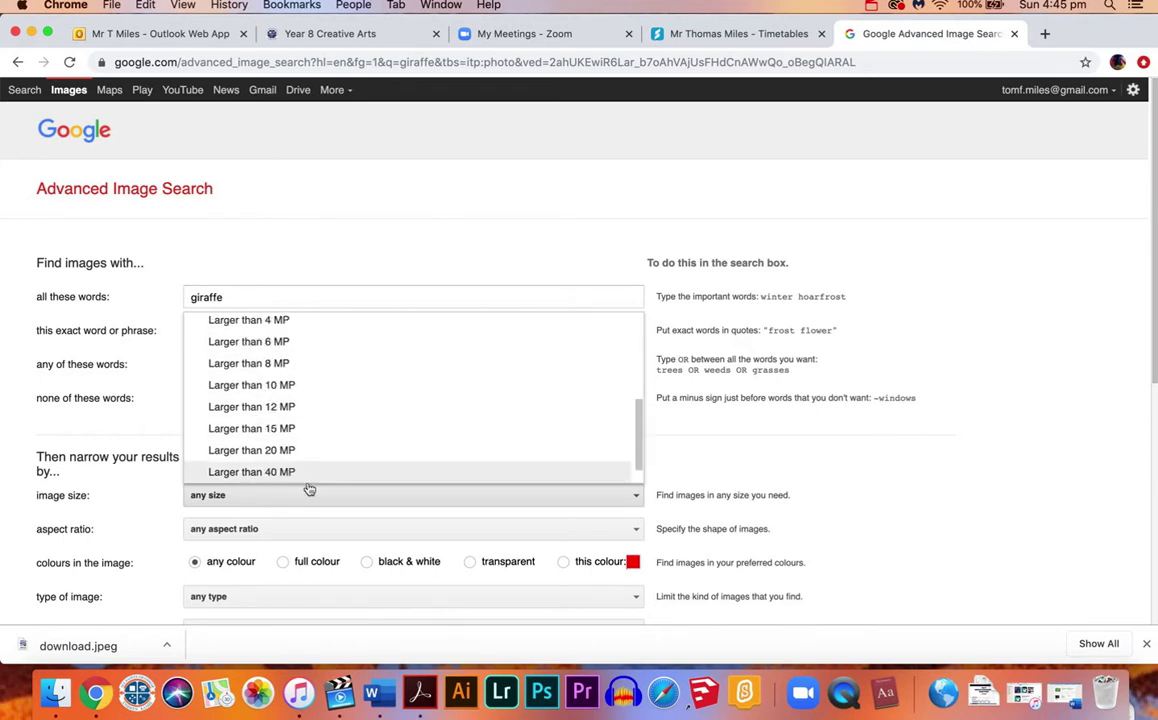
scroll(290, 333, "up", 3)
left_click(289, 358)
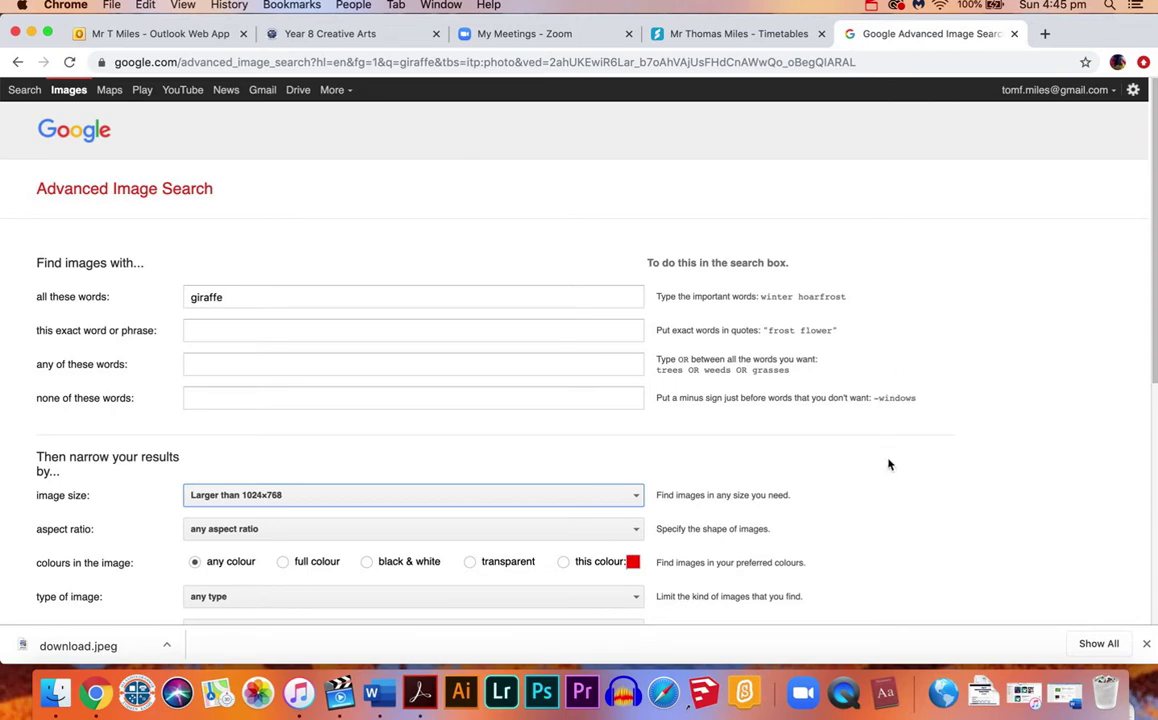
scroll(889, 463, "down", 5)
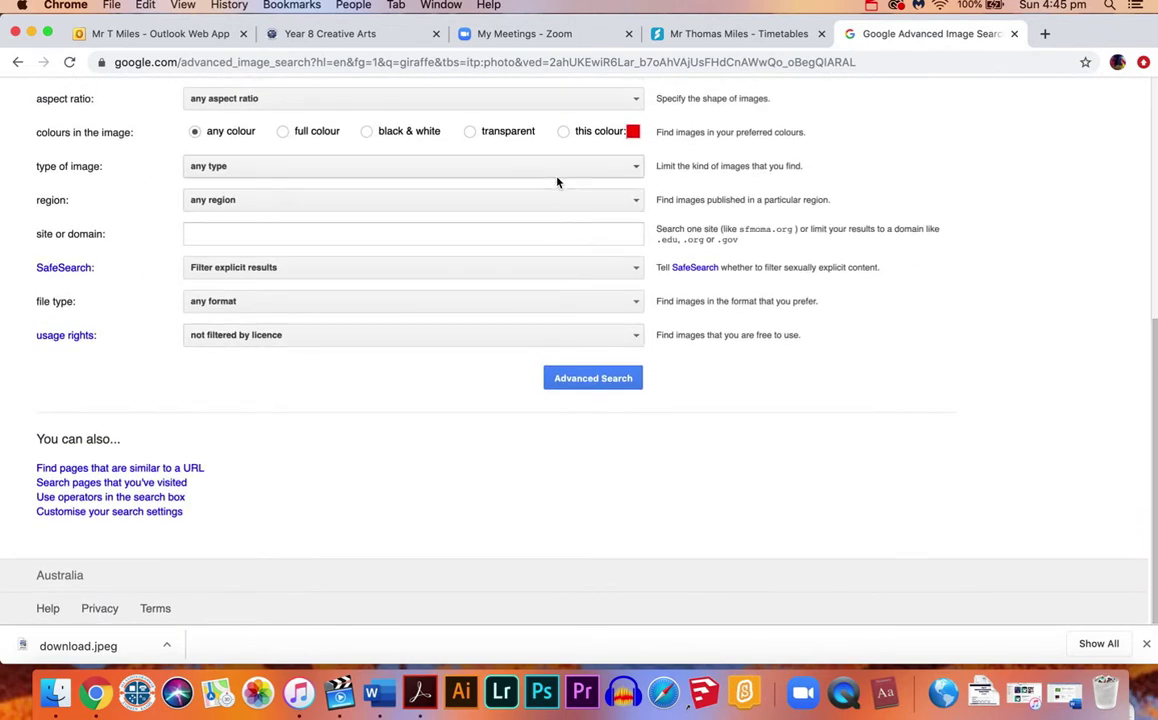
left_click(545, 166)
left_click(222, 238)
- Run the advanced giraffe search, preview the San Diego Zoo giraffe, and abandon saving its link
left_click(599, 384)
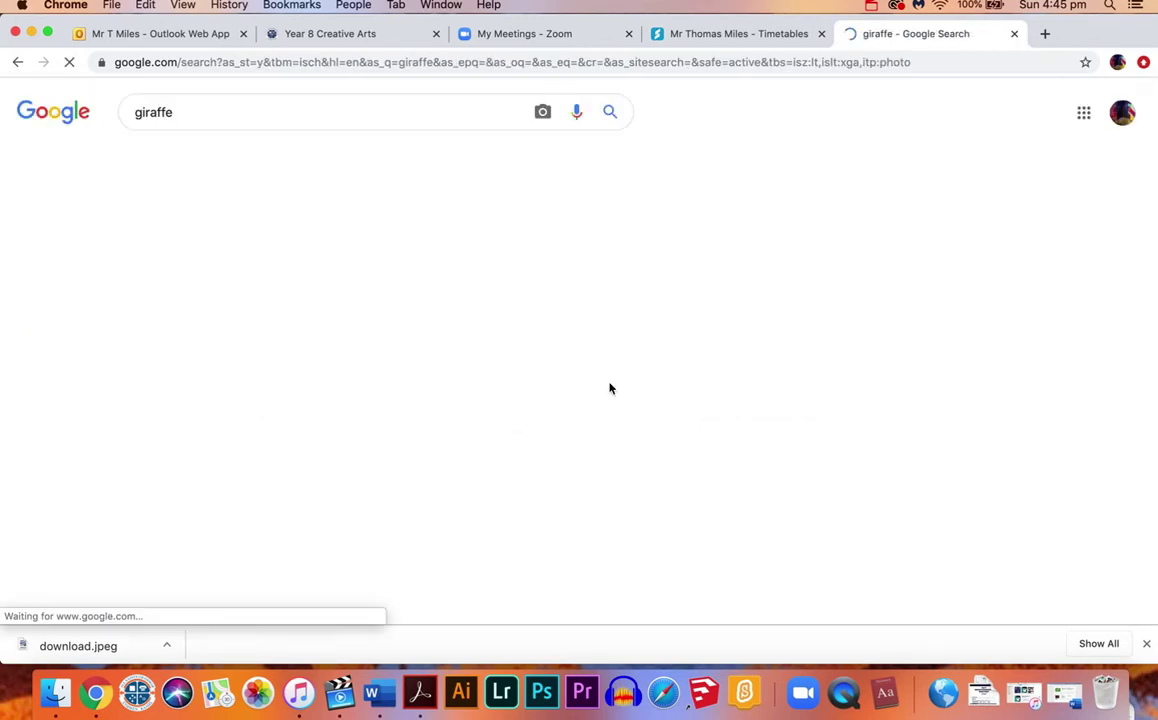
scroll(902, 396, "down", 3)
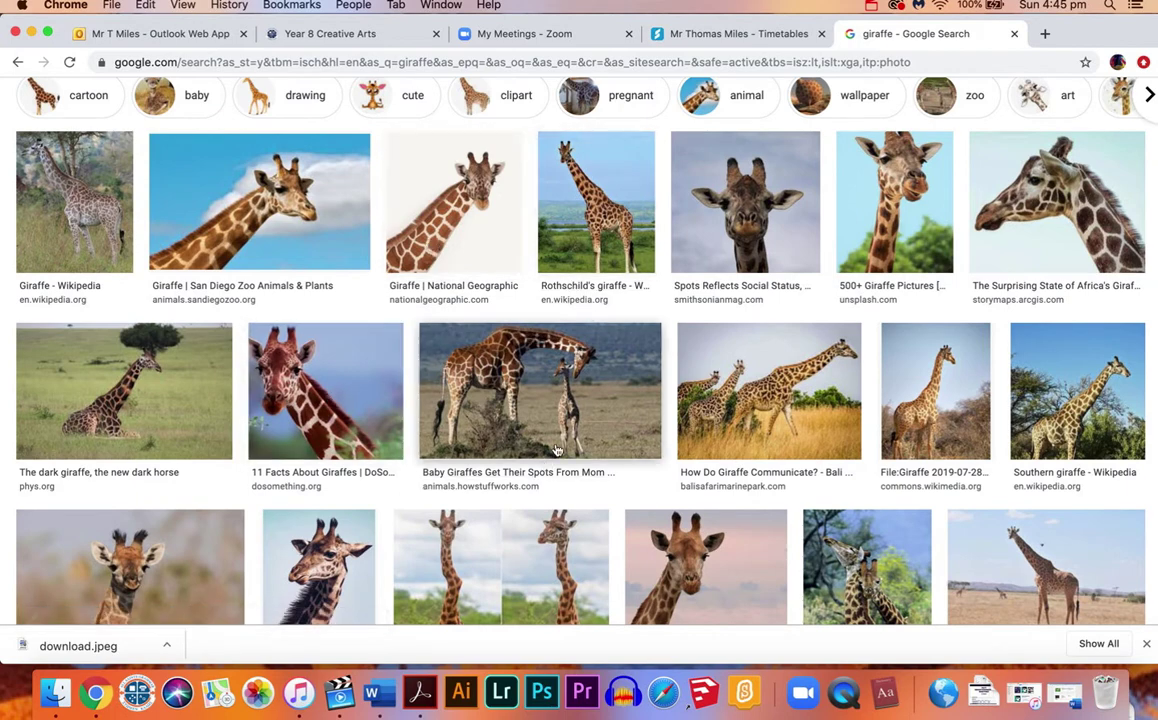
scroll(557, 450, "down", 3)
scroll(500, 420, "up", 3)
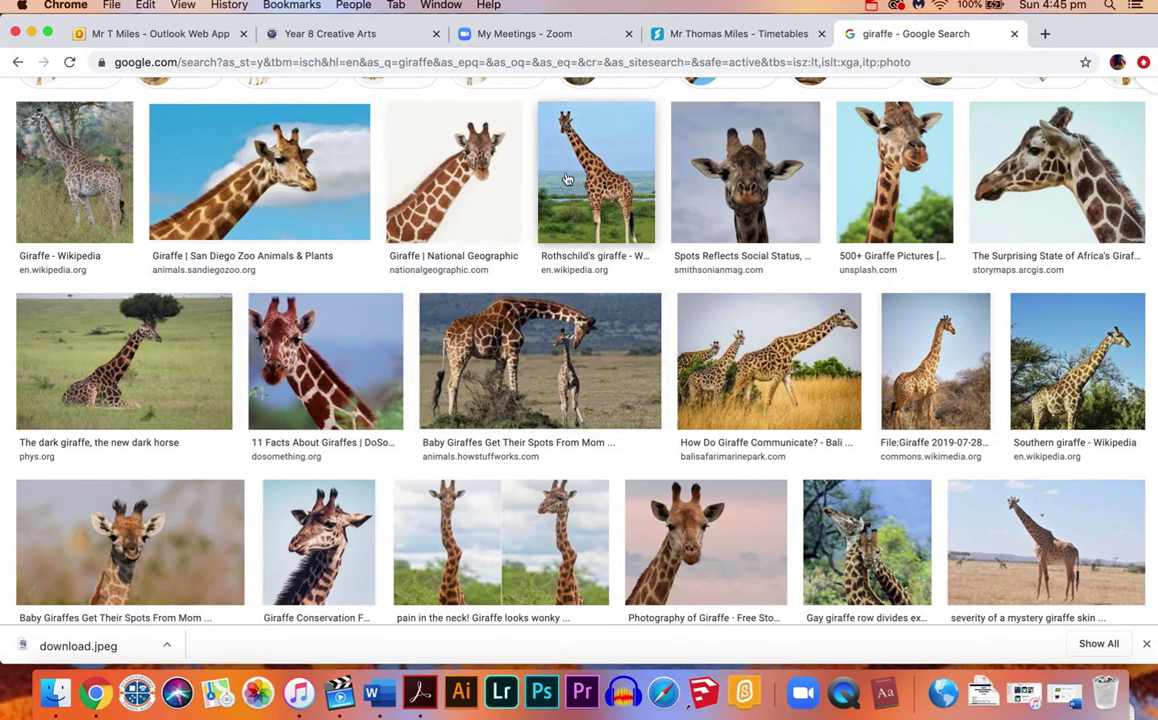
left_click(274, 169)
right_click(930, 226)
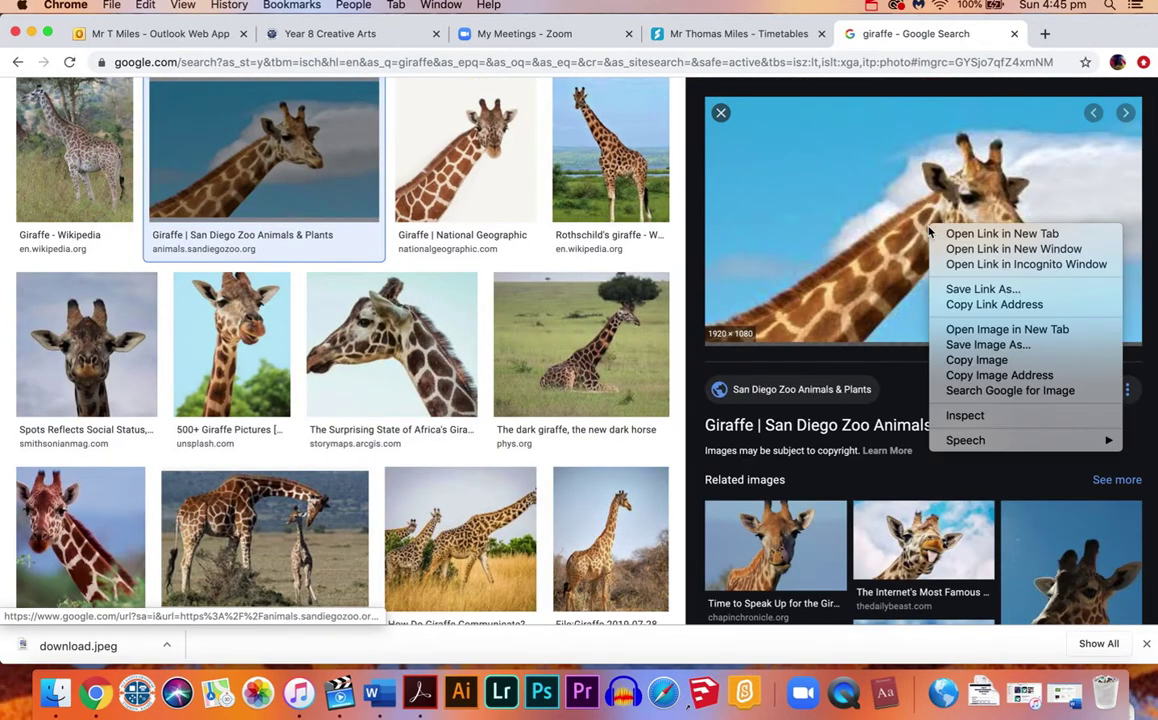
left_click(985, 289)
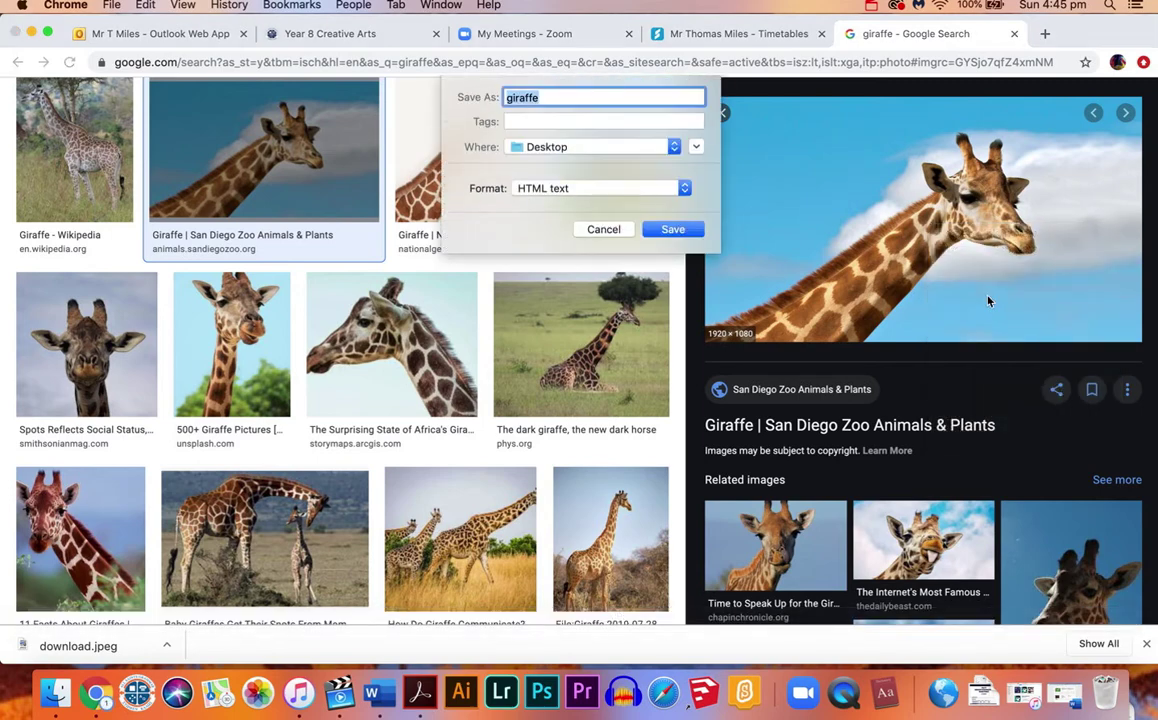
left_click(603, 230)
- Save the National Geographic giraffe image to the desktop as giraffe_thumb.jpeg
left_click(425, 140)
right_click(890, 301)
left_click(958, 412)
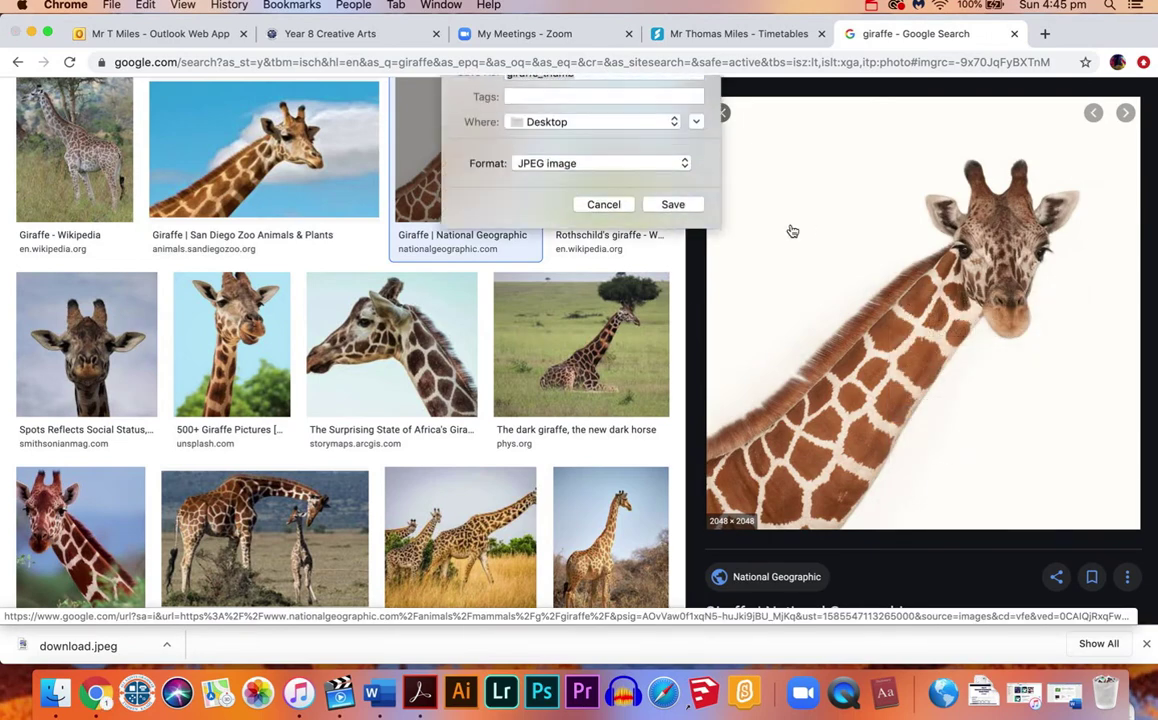
left_click(673, 230)
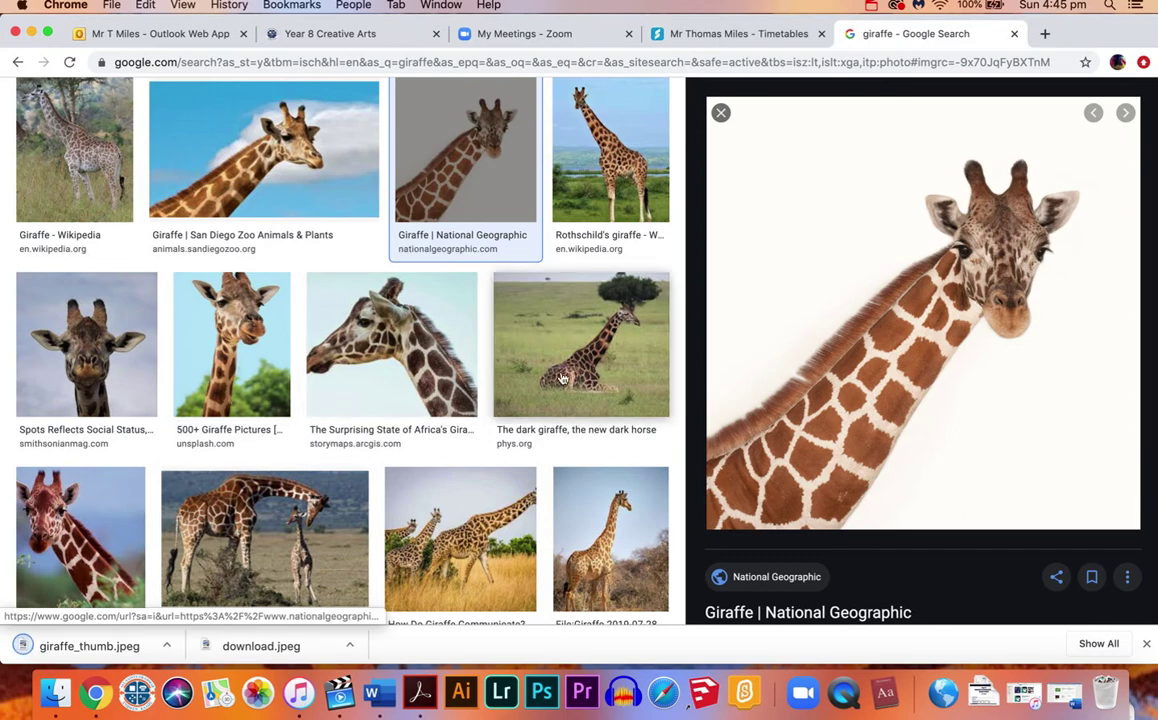
- Preview the Rothschild's giraffe image and cancel saving its link
scroll(451, 367, "down", 2)
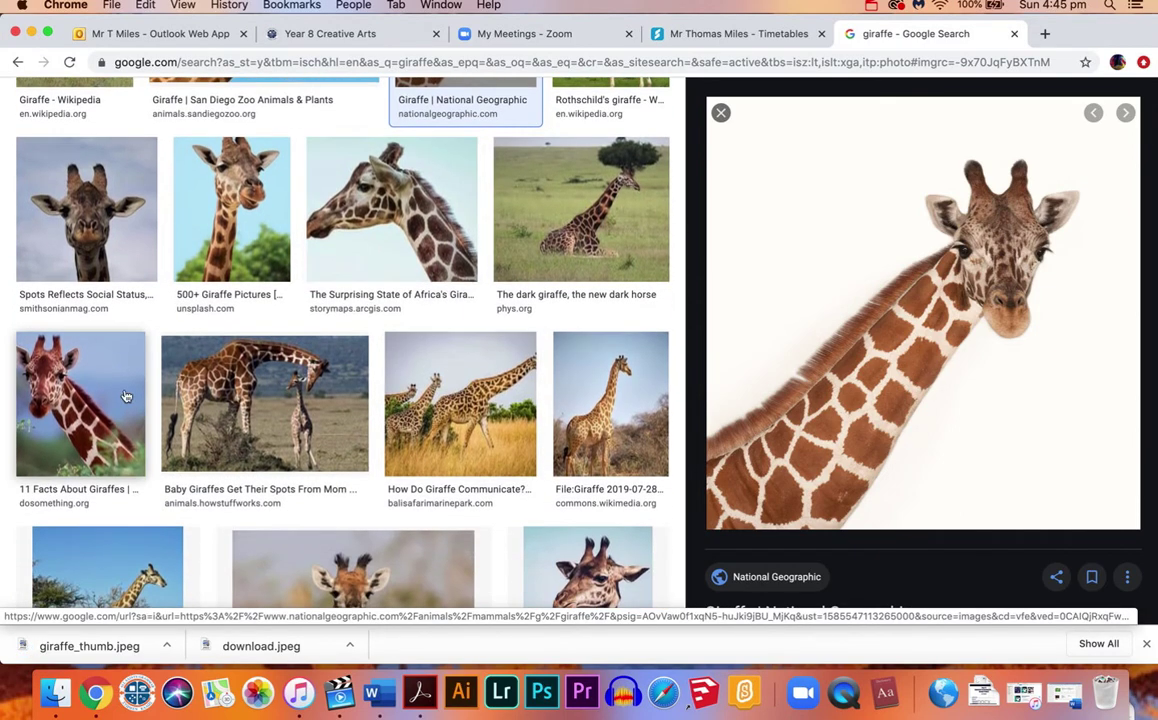
scroll(200, 430, "down", 4)
scroll(589, 214, "up", 4)
scroll(589, 212, "up", 4)
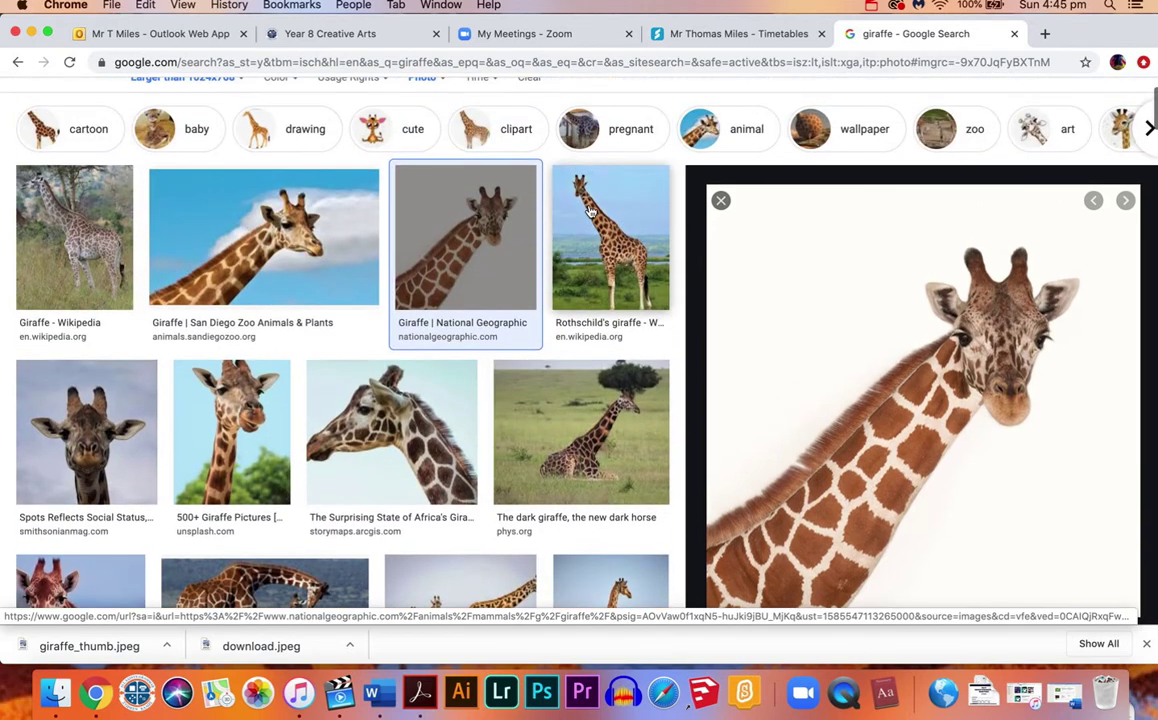
left_click(612, 235)
right_click(925, 362)
left_click(967, 426)
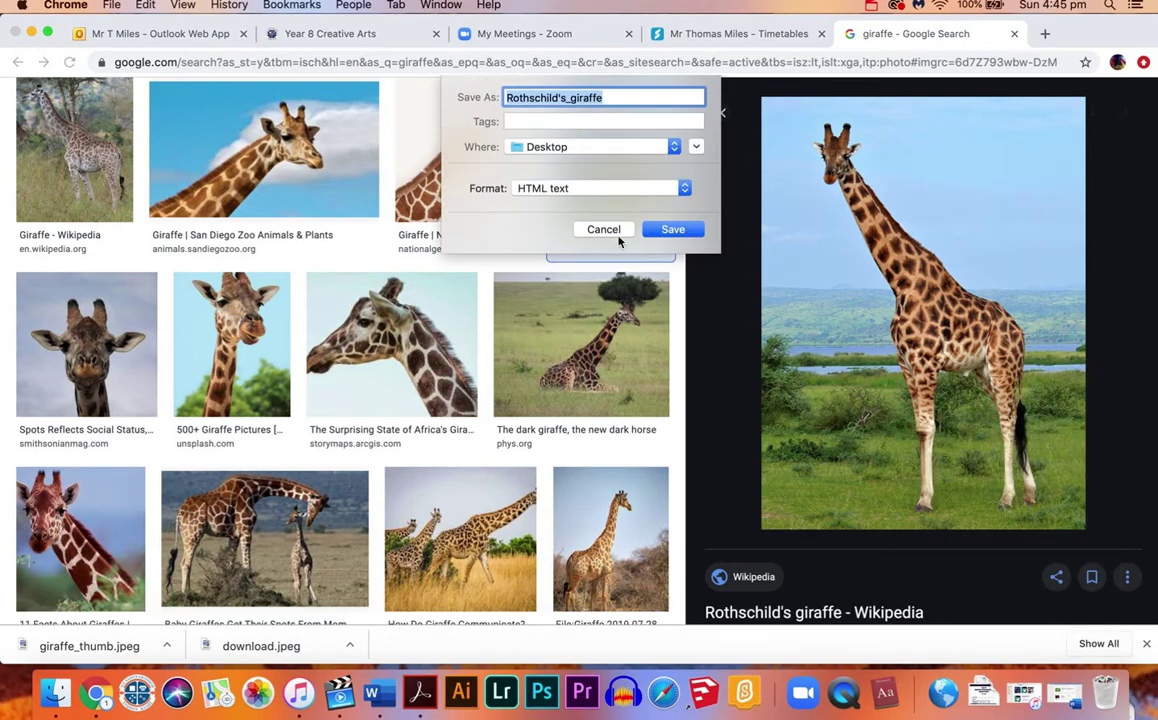
left_click(610, 231)
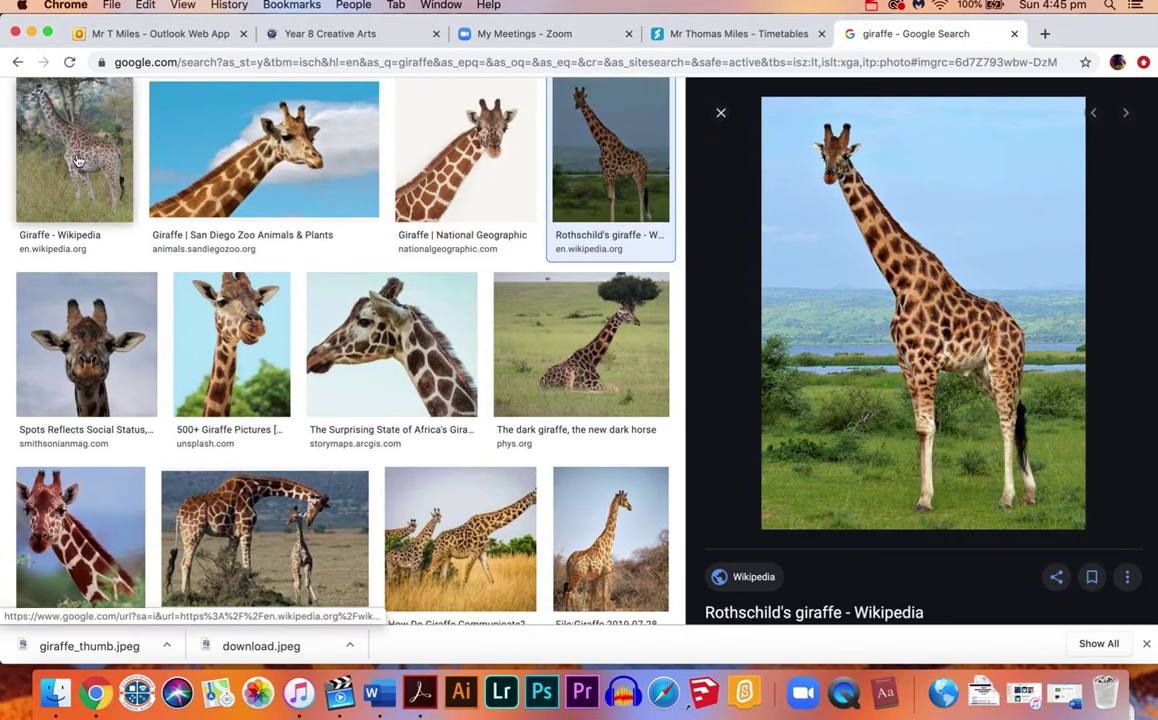
- Save the Smithsonian giraffe-head close-up image to the desktop
left_click(85, 340)
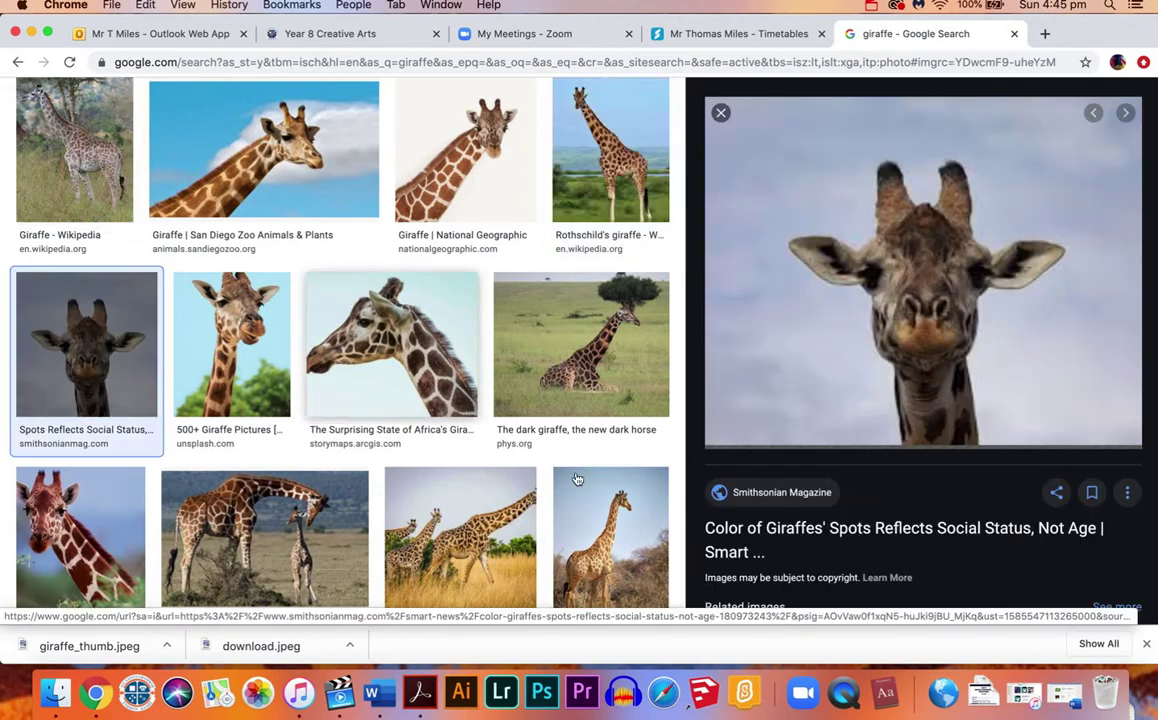
right_click(932, 241)
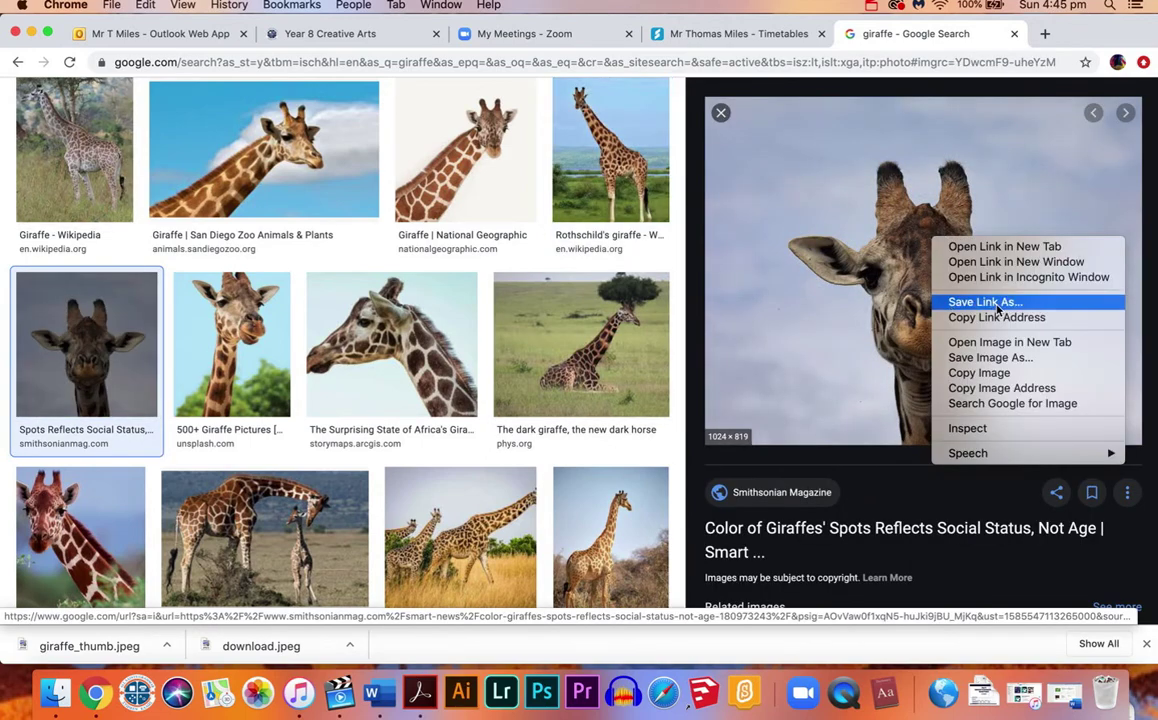
left_click(993, 357)
key("Return")
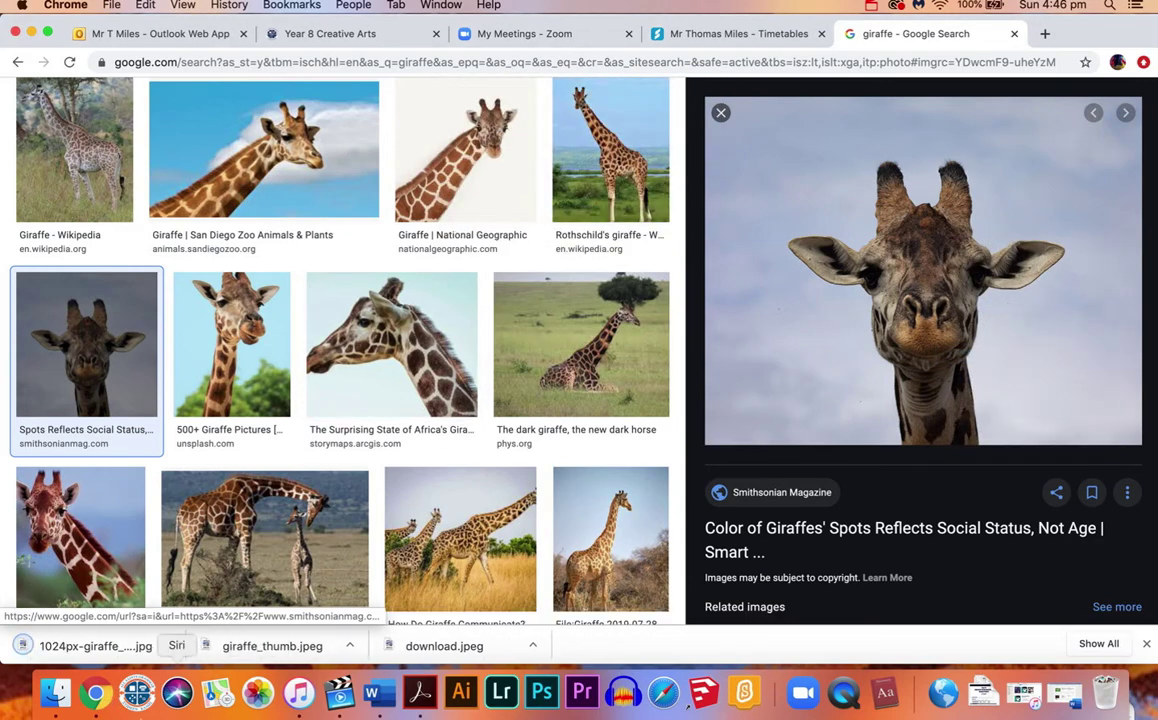
- In the Year 8 Creative Arts course, download SK8 Template 2.jpg from the Skateboard Template Download page
left_click(346, 35)
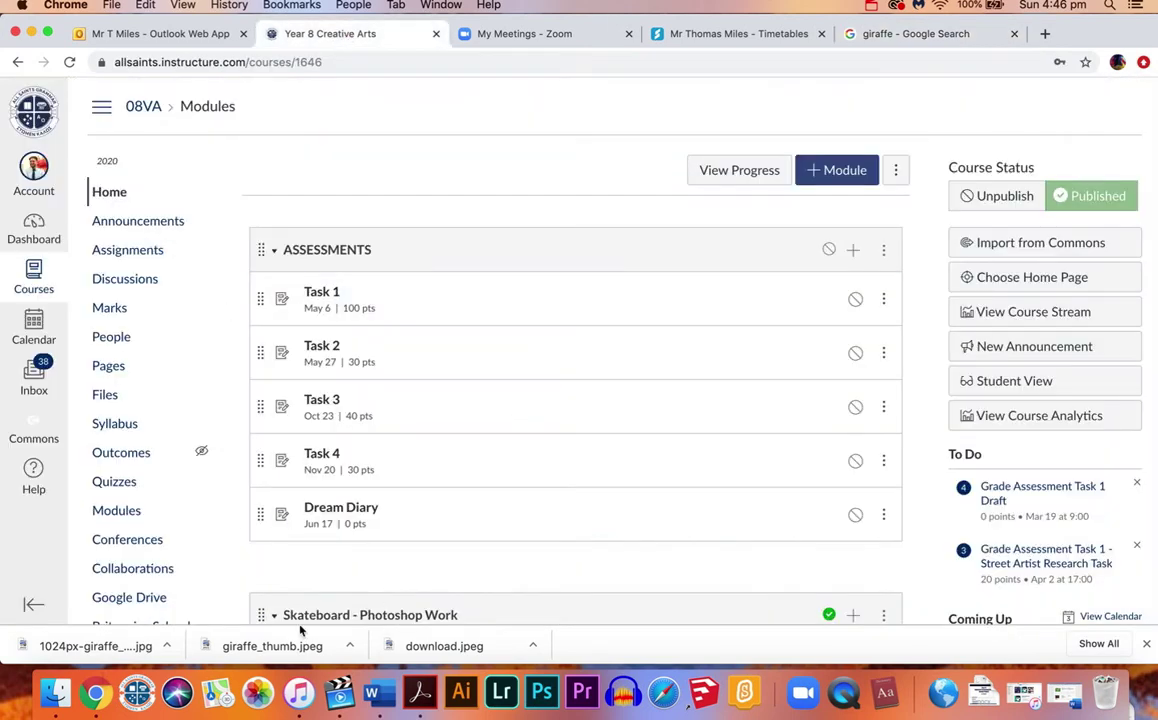
scroll(698, 362, "down", 7)
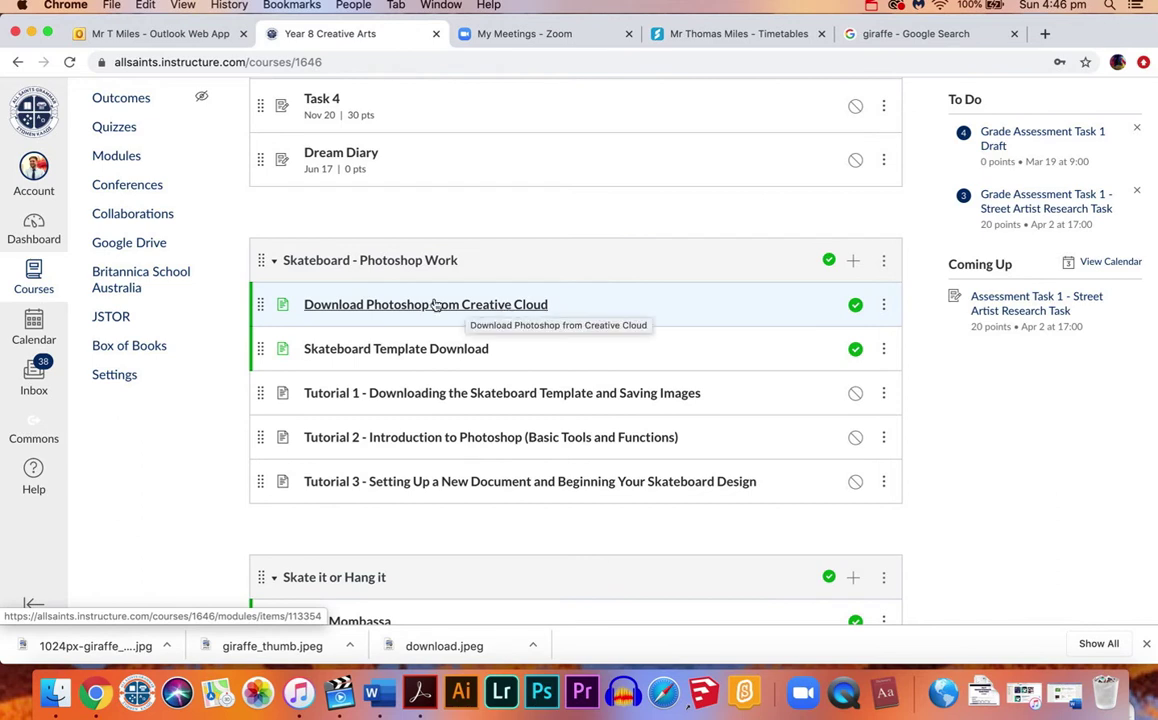
left_click(436, 359)
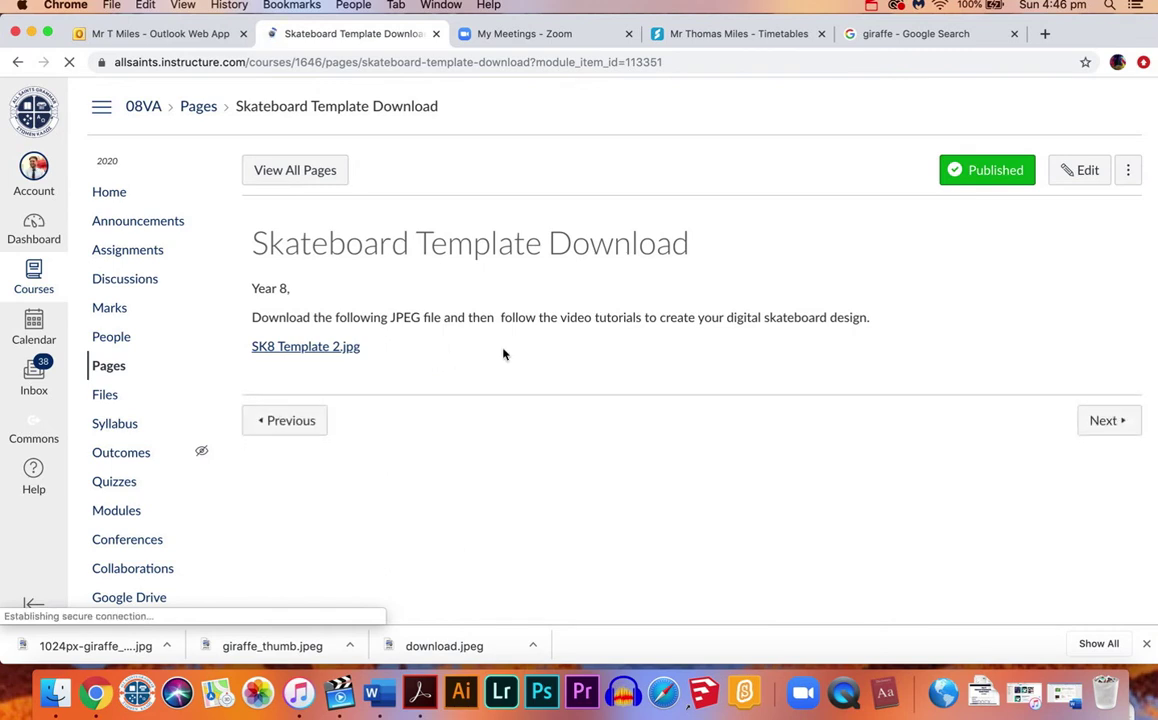
scroll(815, 381, "down", 3)
left_click(336, 172)
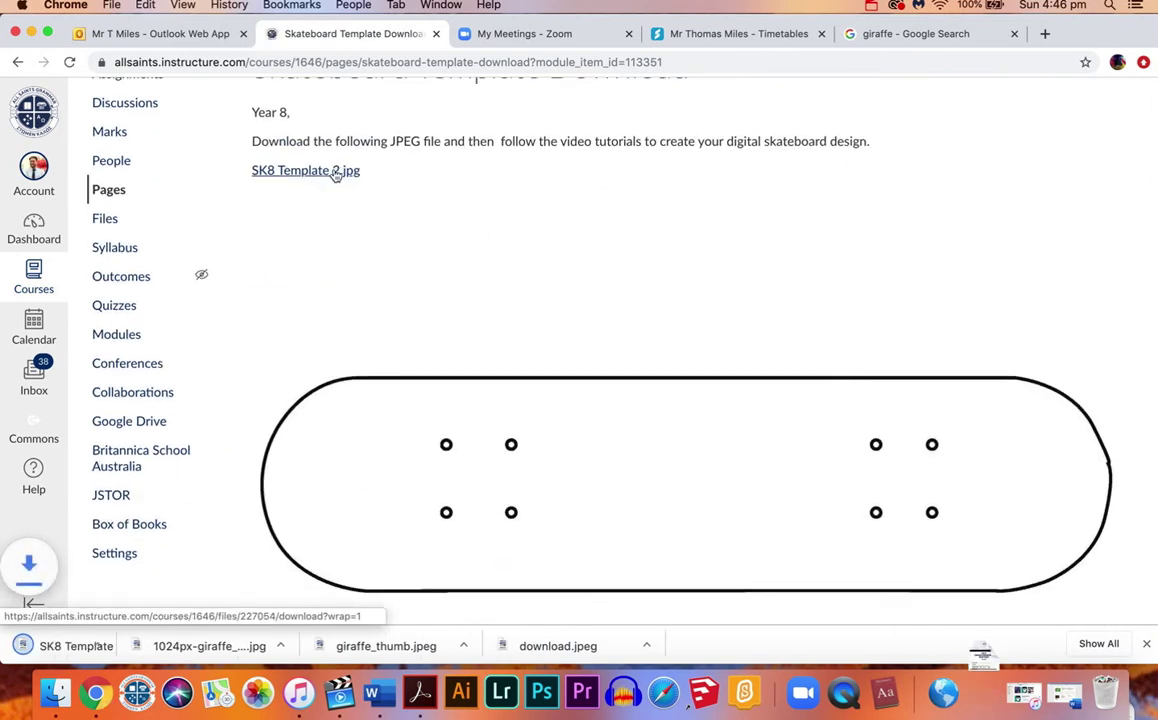
- Move SK8 Template 2.jpg, the giraffe close-up and giraffe_thumb.jpeg into the teacher's Skateboard Images desktop folder
left_click(31, 33)
left_click(951, 697)
left_click_drag(985, 630, 506, 333)
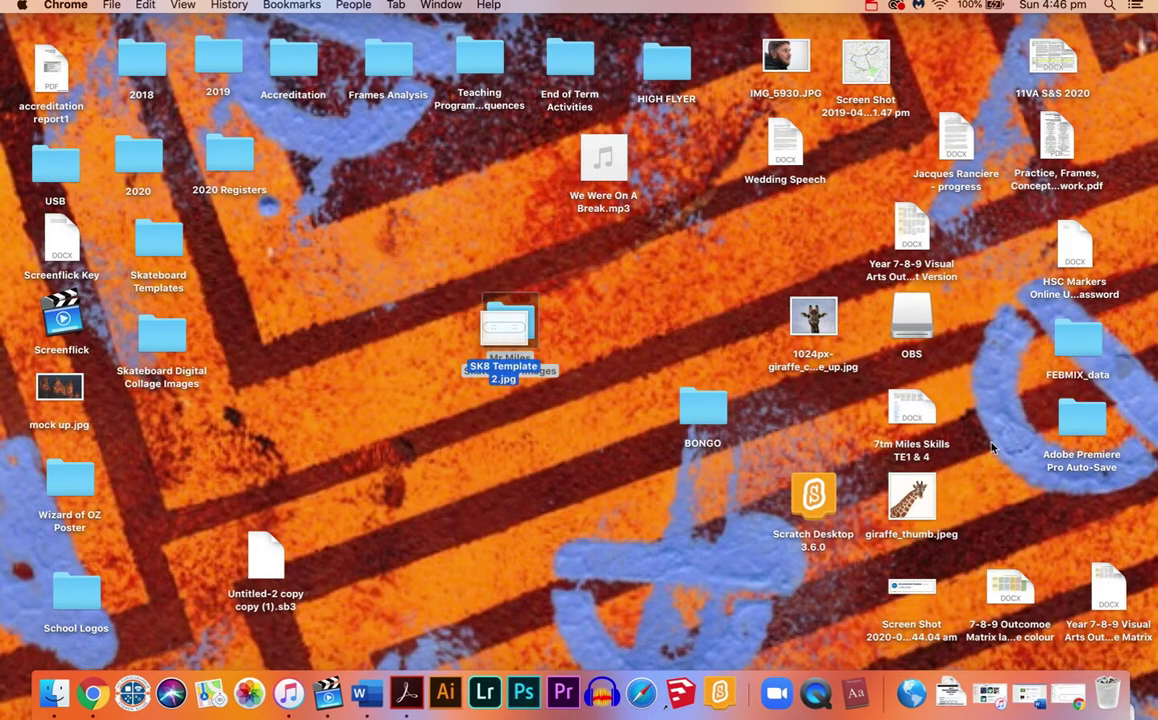
left_click_drag(820, 333, 506, 328)
left_click_drag(907, 510, 500, 341)
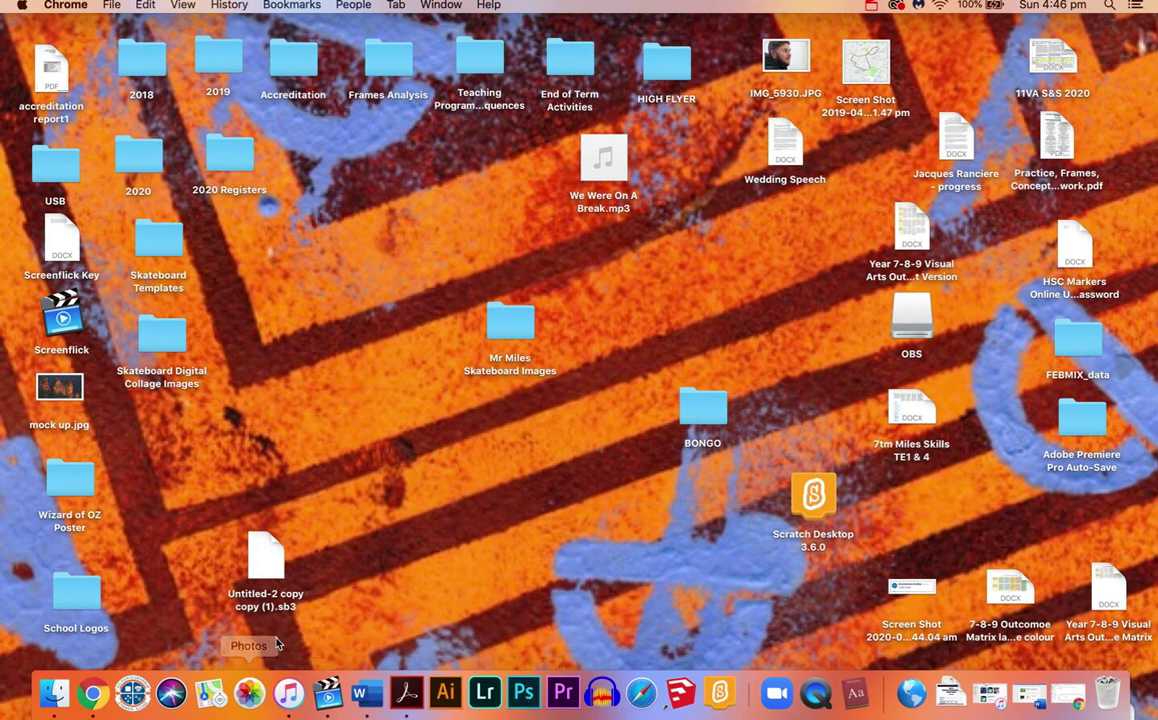
left_click(327, 700)
left_click(212, 6)
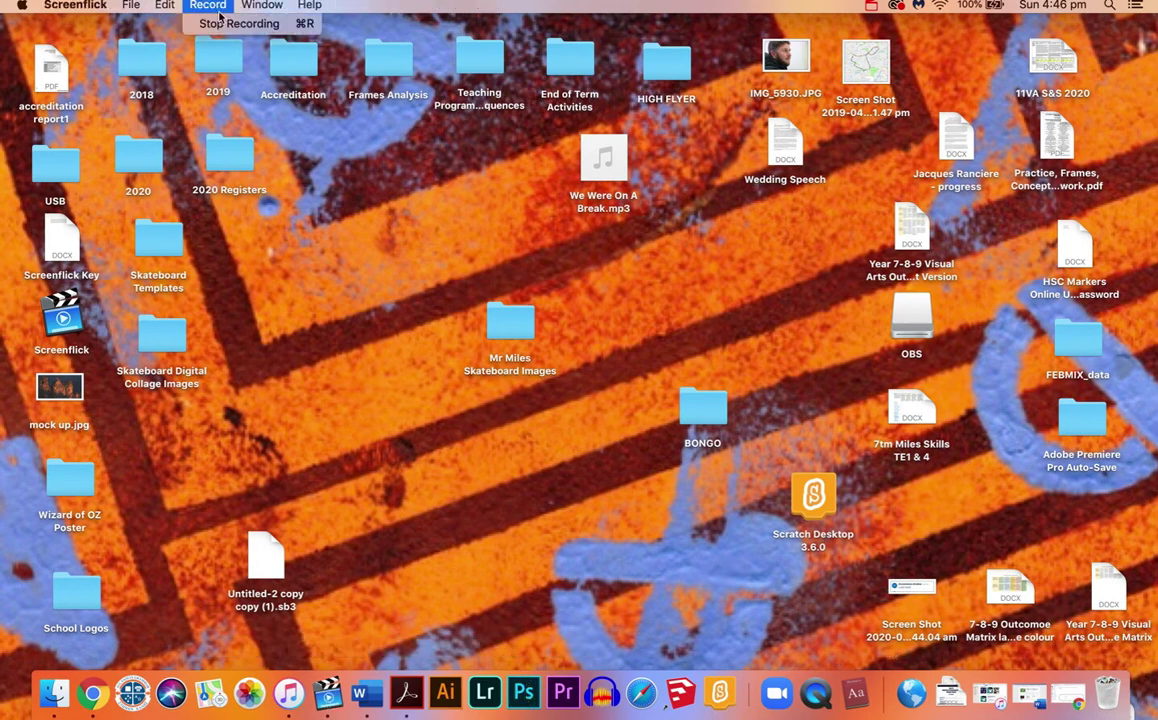